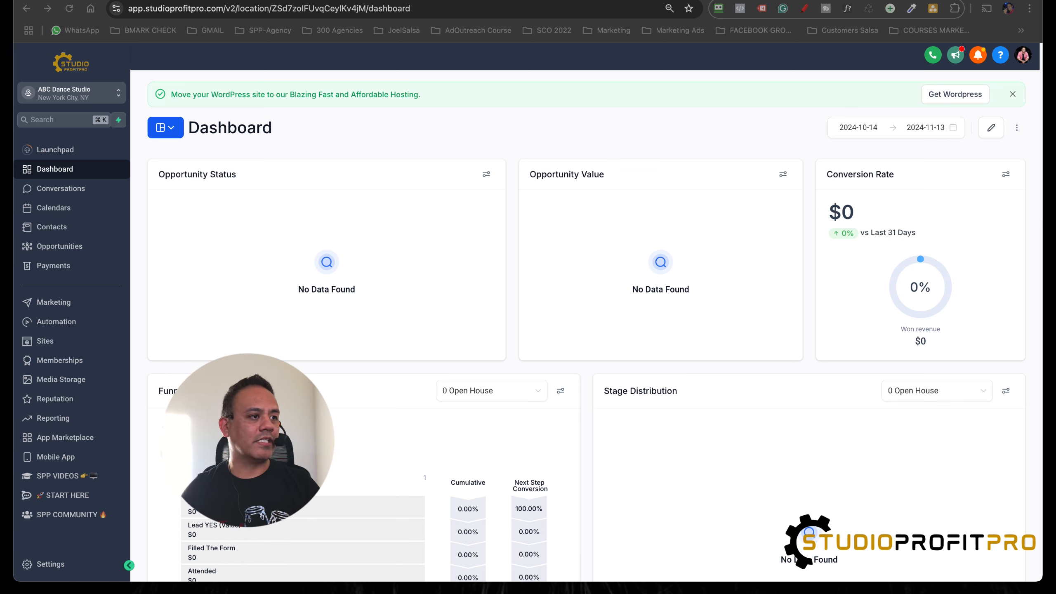
Step: Create a new form from scratch in the form builder of the Sites area
left_click(45, 341)
mouse_move(542, 79)
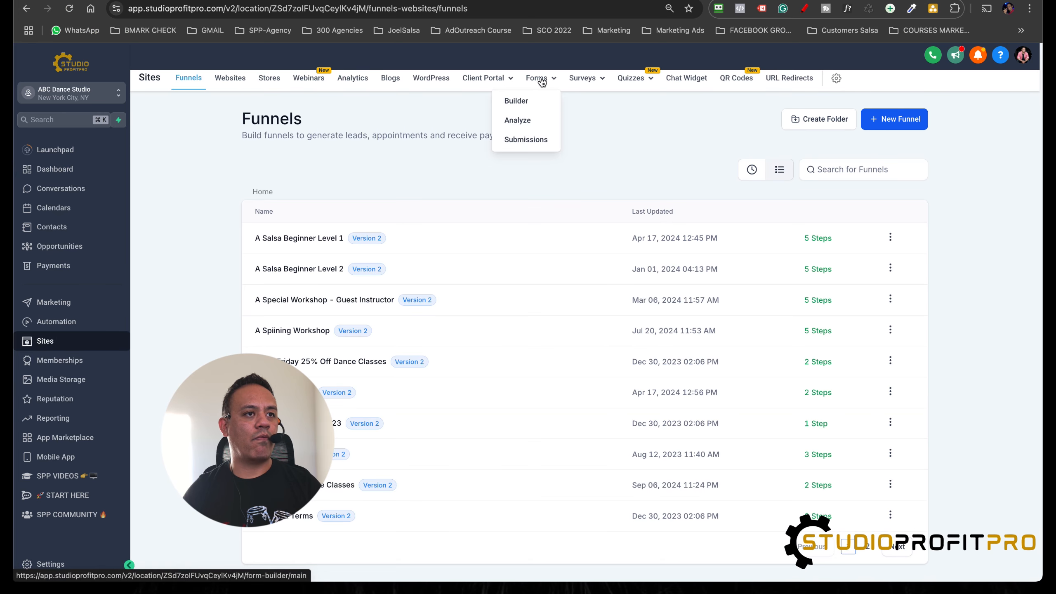
left_click(515, 102)
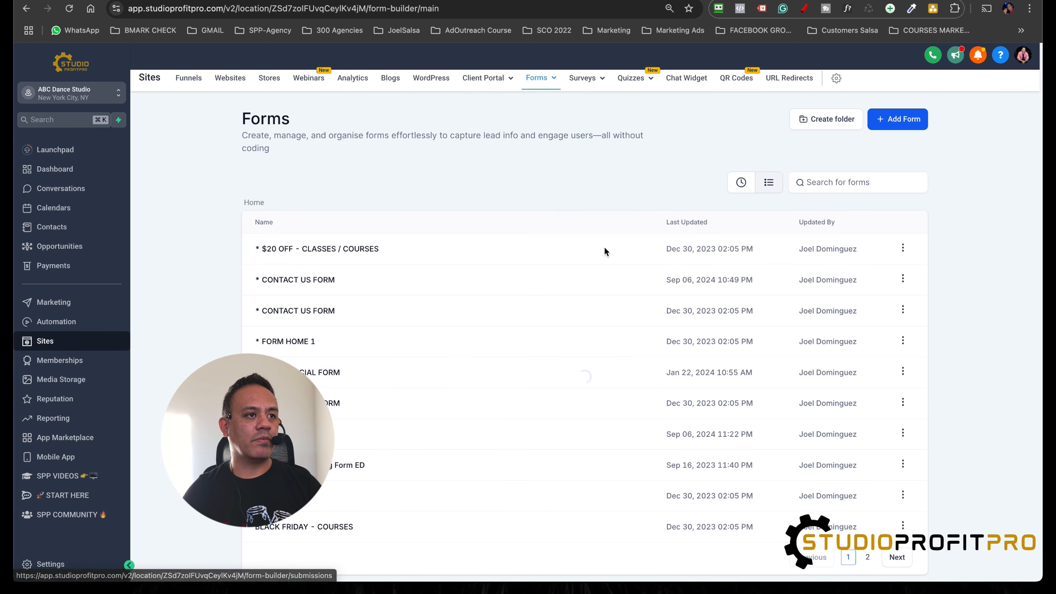
left_click(906, 123)
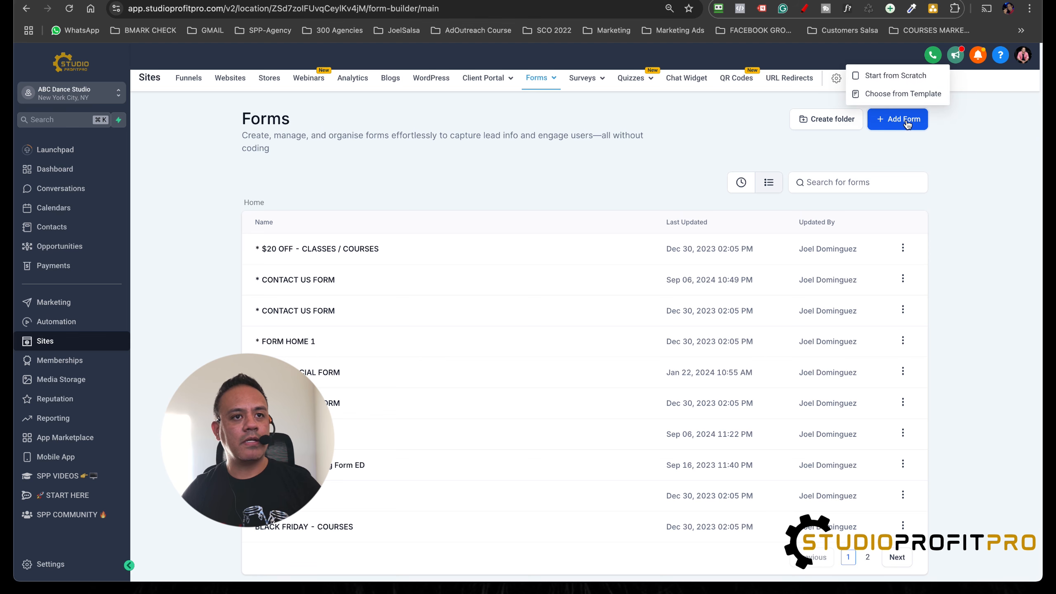
left_click(894, 76)
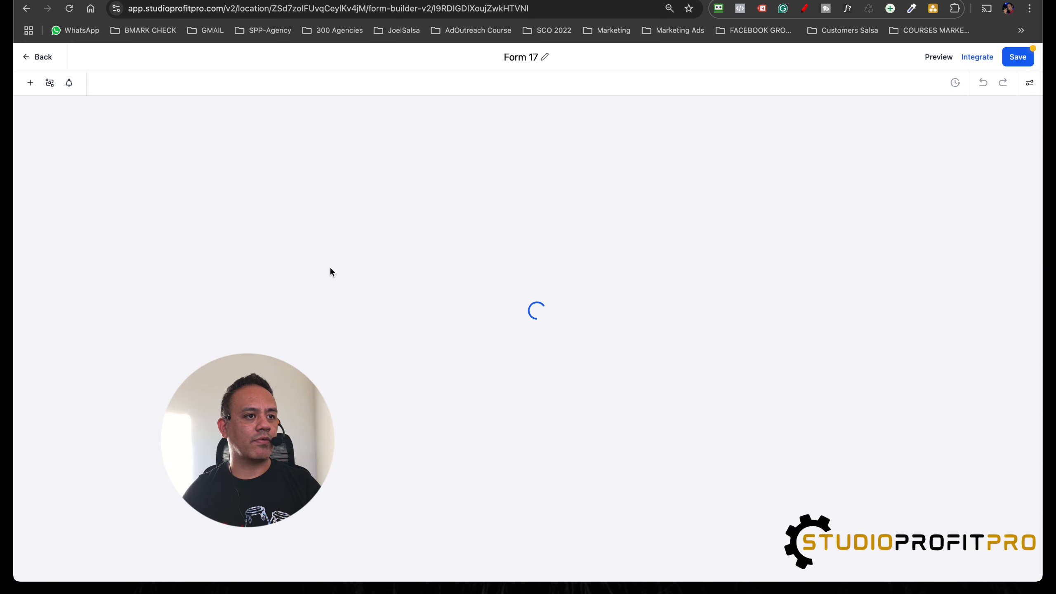
Step: Rename the form as "Form I Dance Social Dance List" and save it
double_click(515, 58)
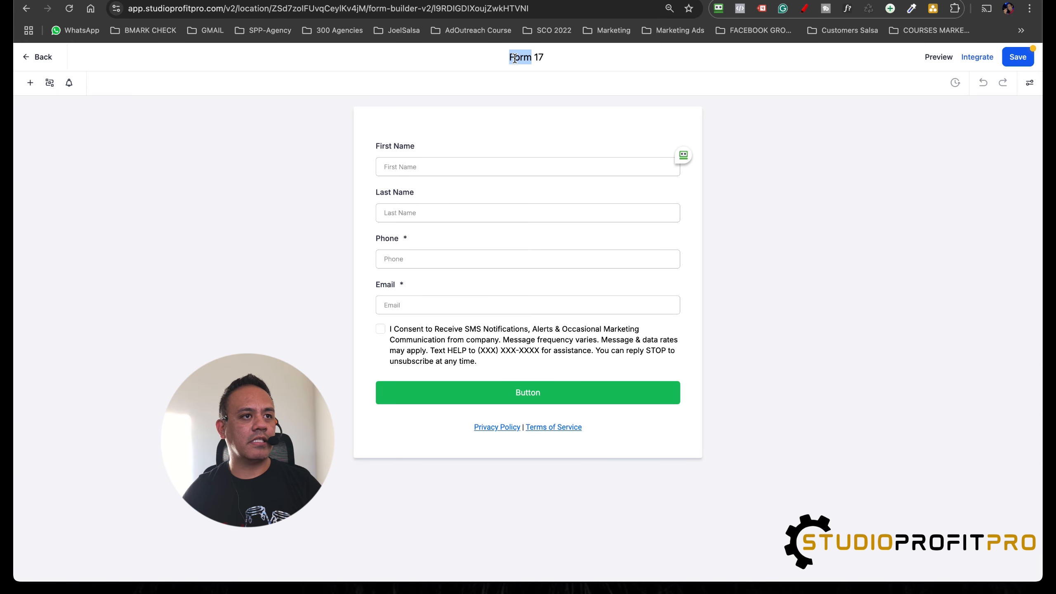
double_click(538, 58)
type("I D")
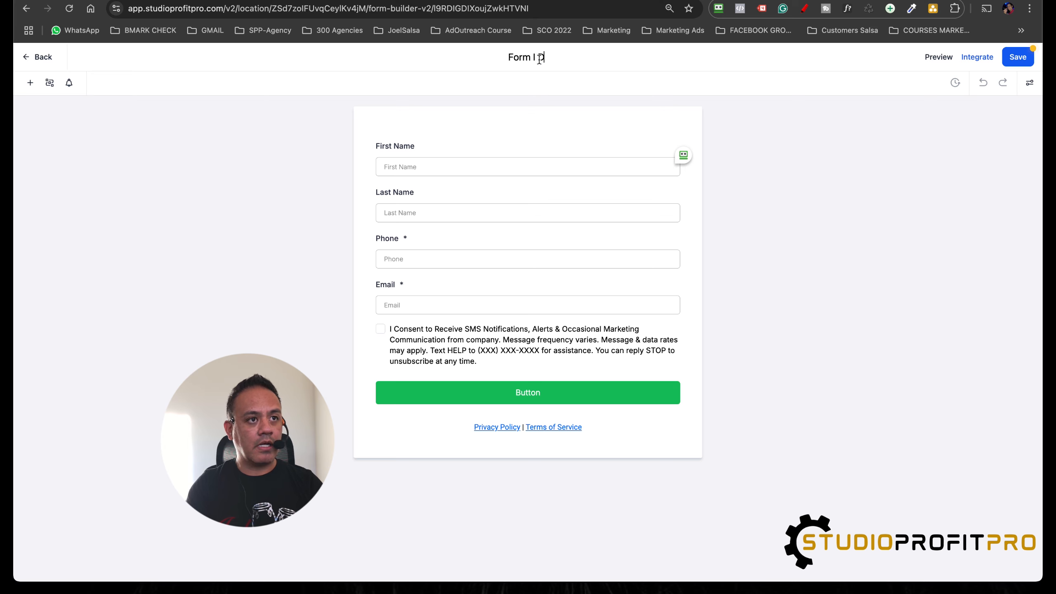
type("ance")
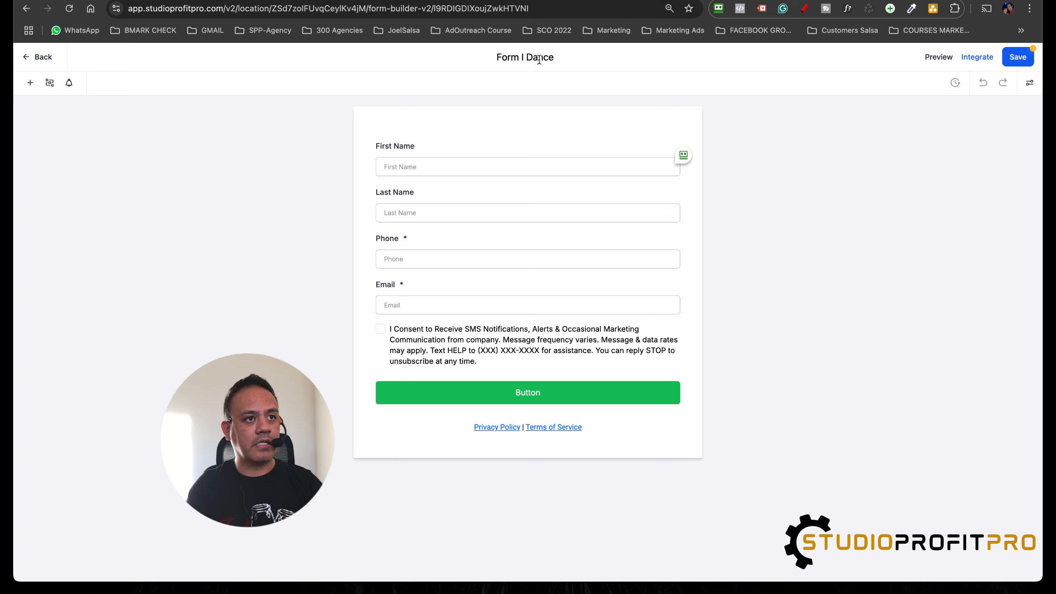
type(" Social Dance")
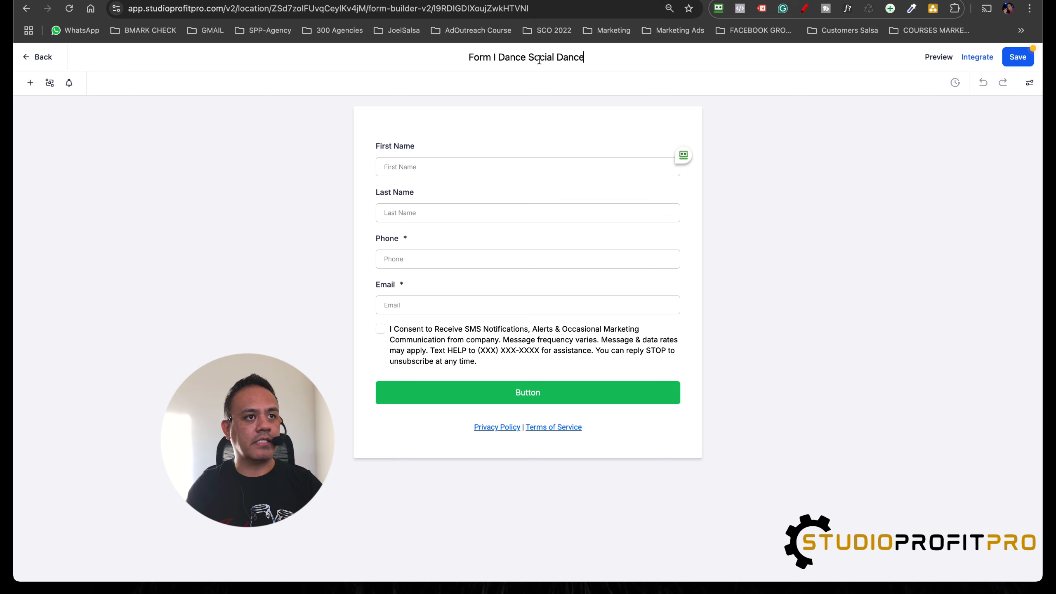
type(" List")
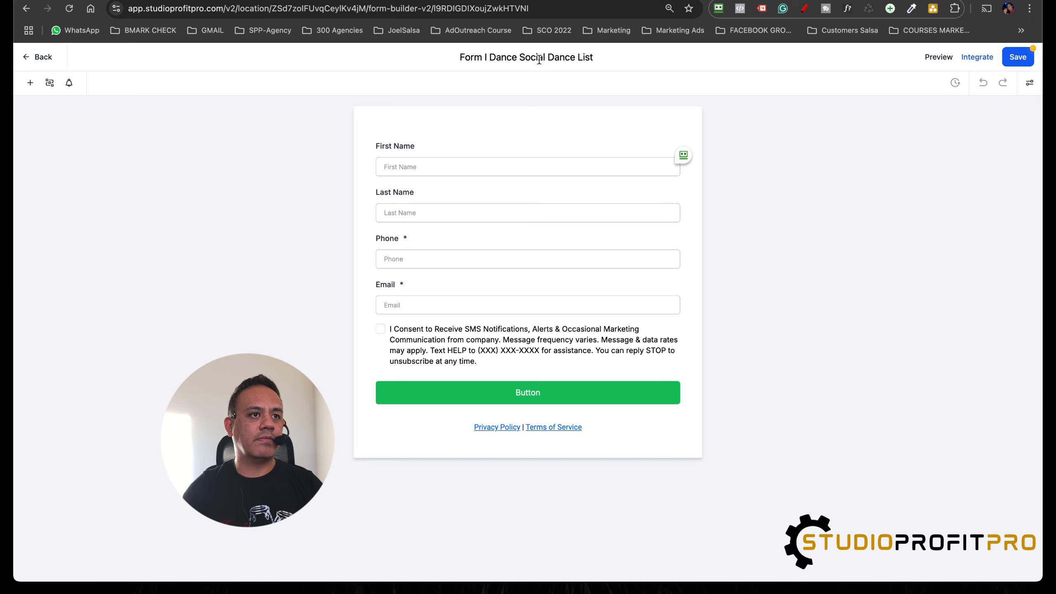
left_click(1012, 62)
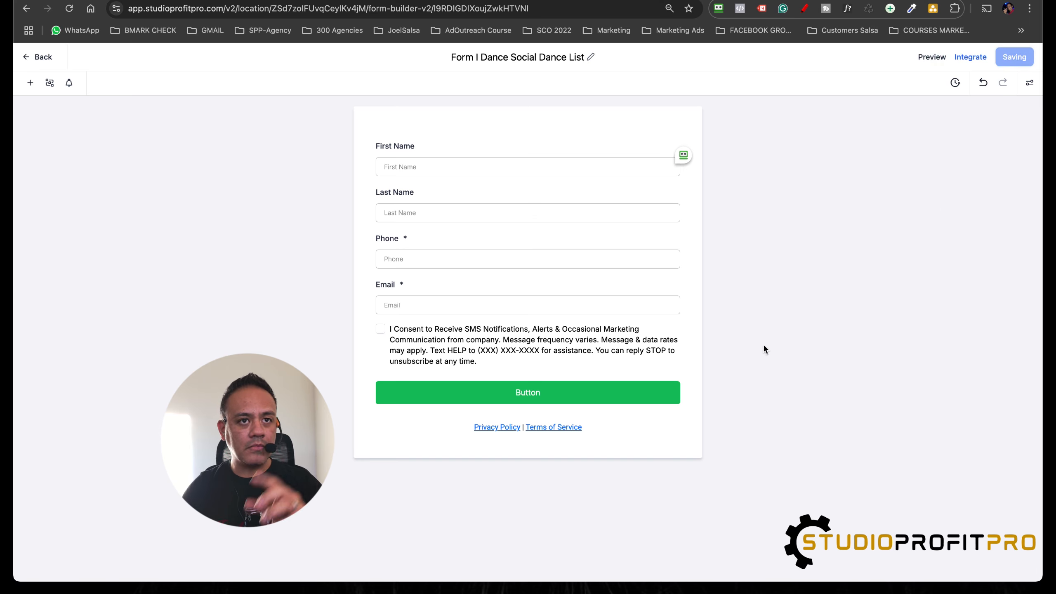
Step: Remove the sentence "Text HELP to (XXX) XXX-XXXX for assistance." from the consent text under the Email field and save the form
left_click(551, 340)
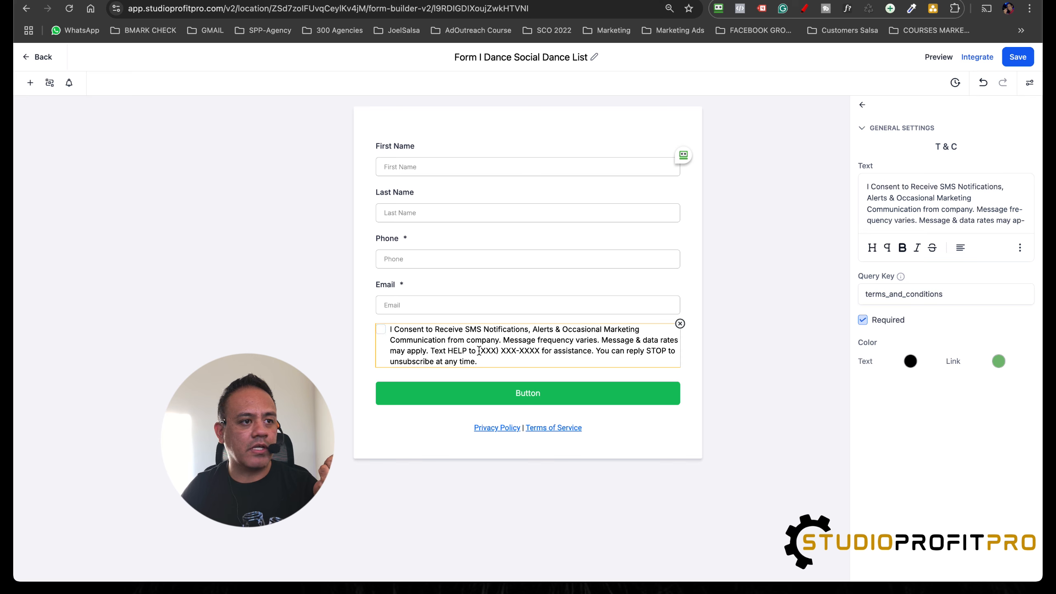
scroll(927, 207, "down", 3)
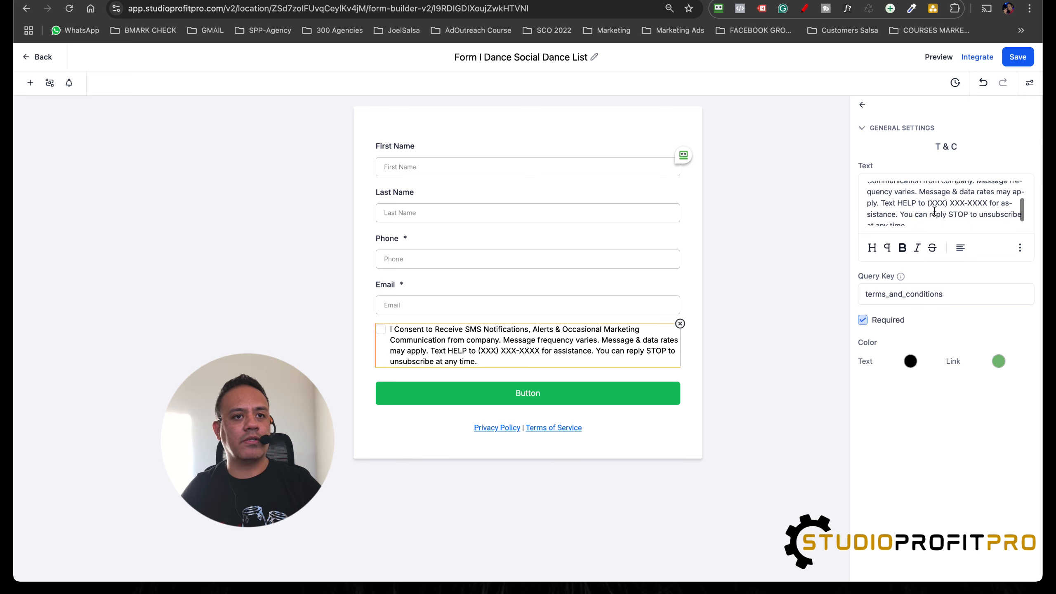
left_click_drag(927, 198, 987, 195)
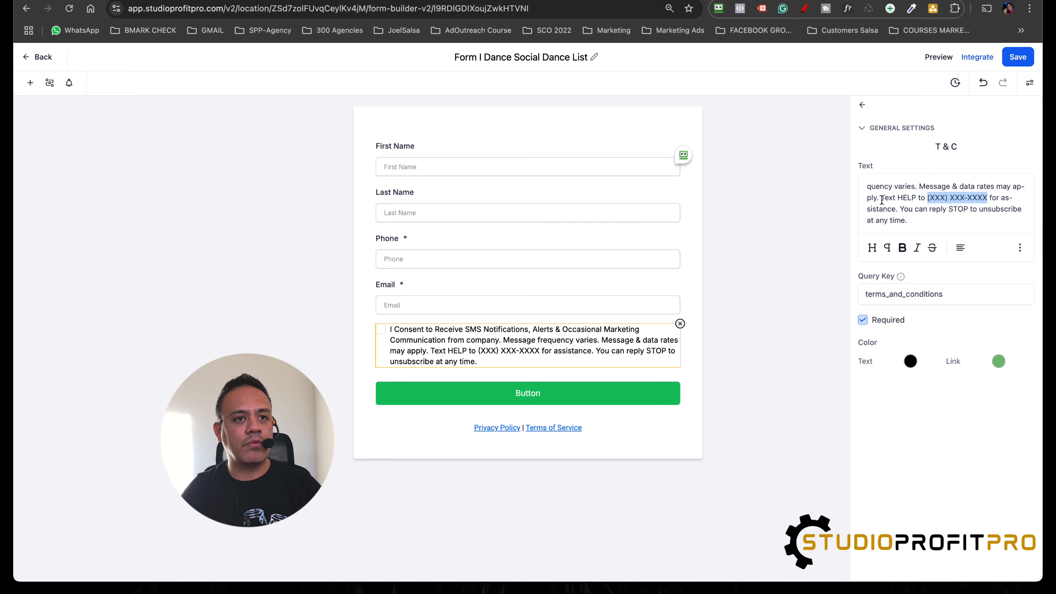
left_click_drag(882, 199, 896, 208)
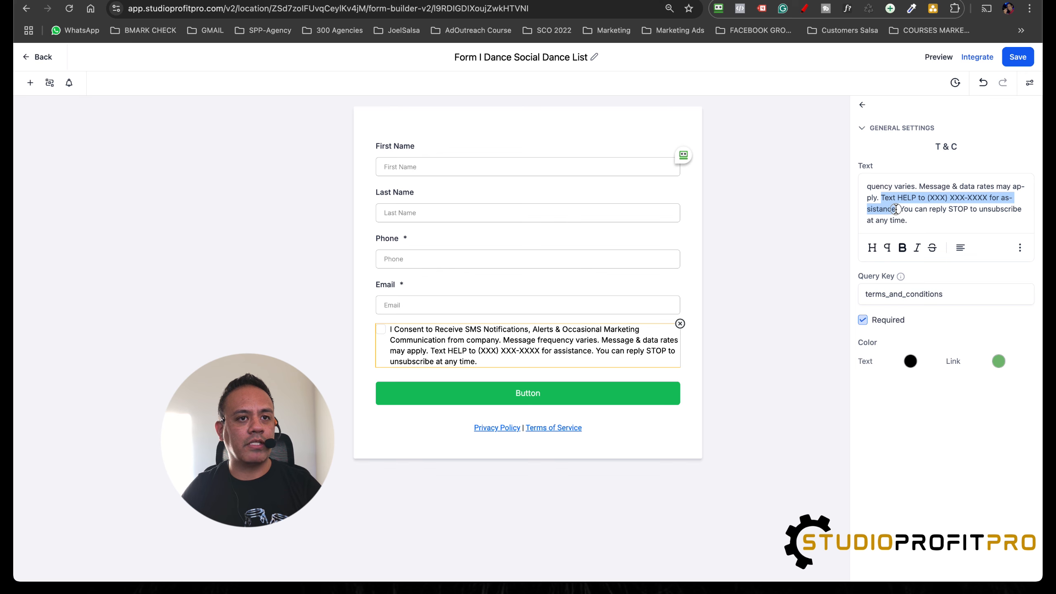
key("BackSpace")
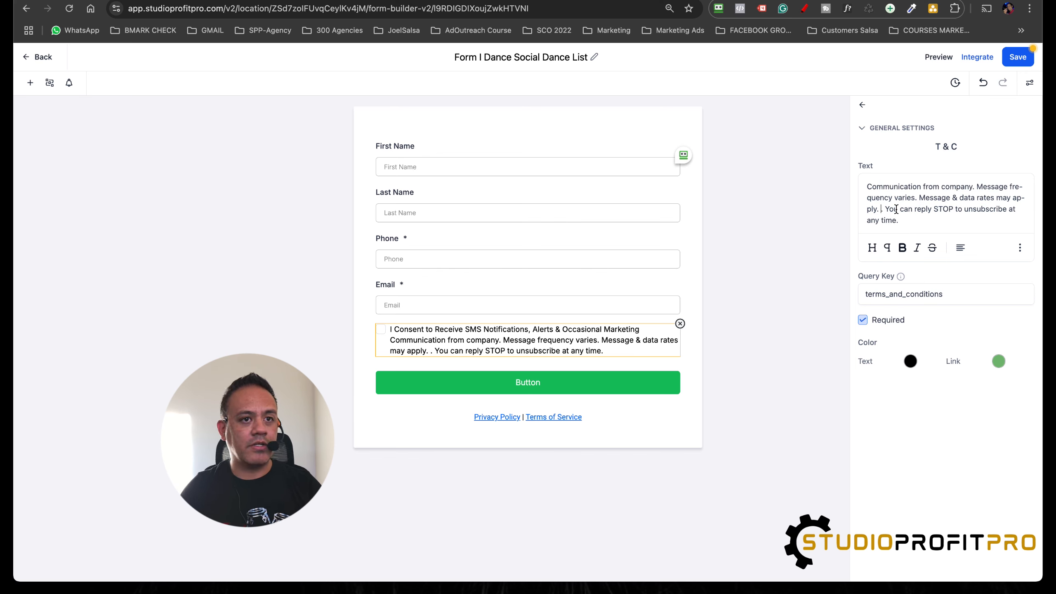
key("BackSpace")
key("BackSpace")
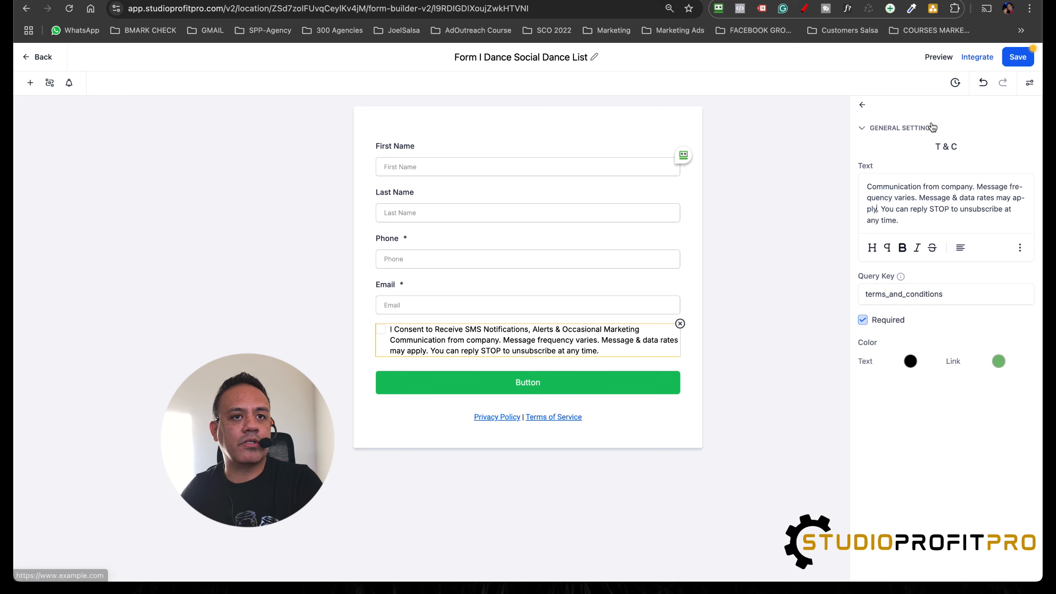
left_click(1018, 57)
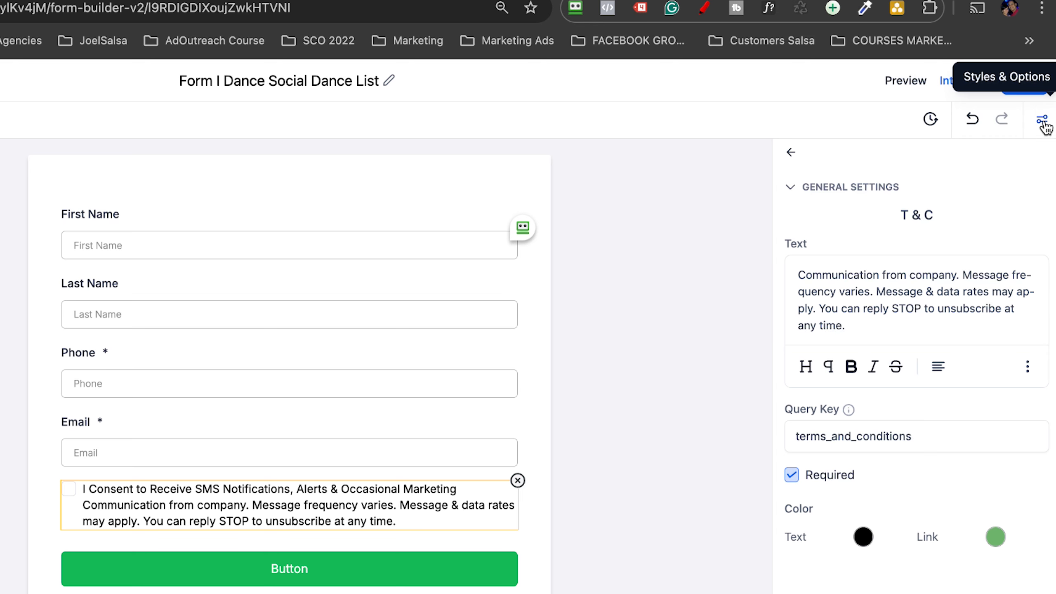
Step: Review the on-submit thank-you message in the form's options and save the form
left_click(1043, 120)
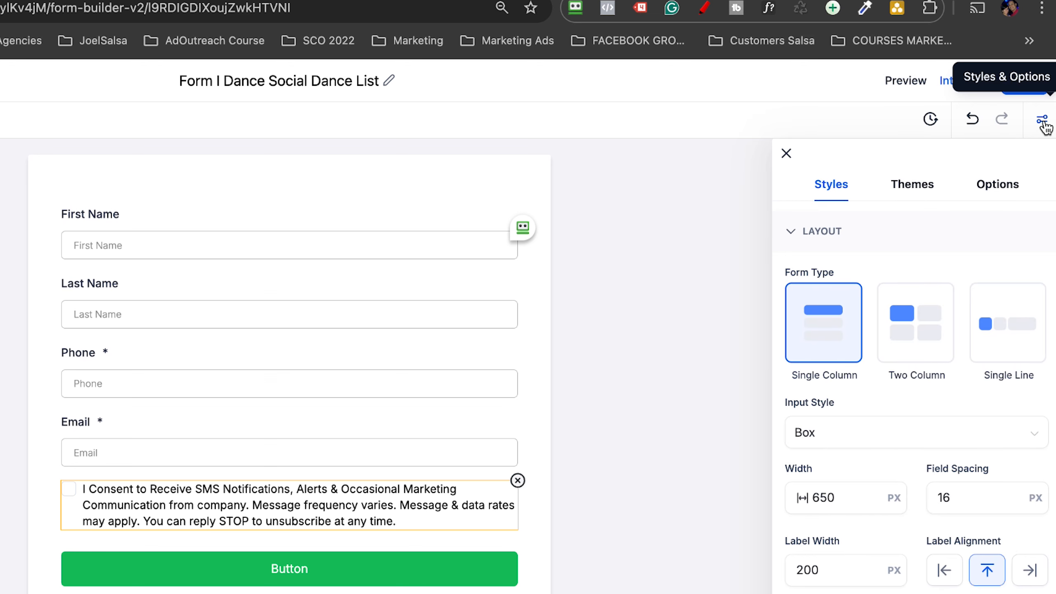
left_click(1014, 192)
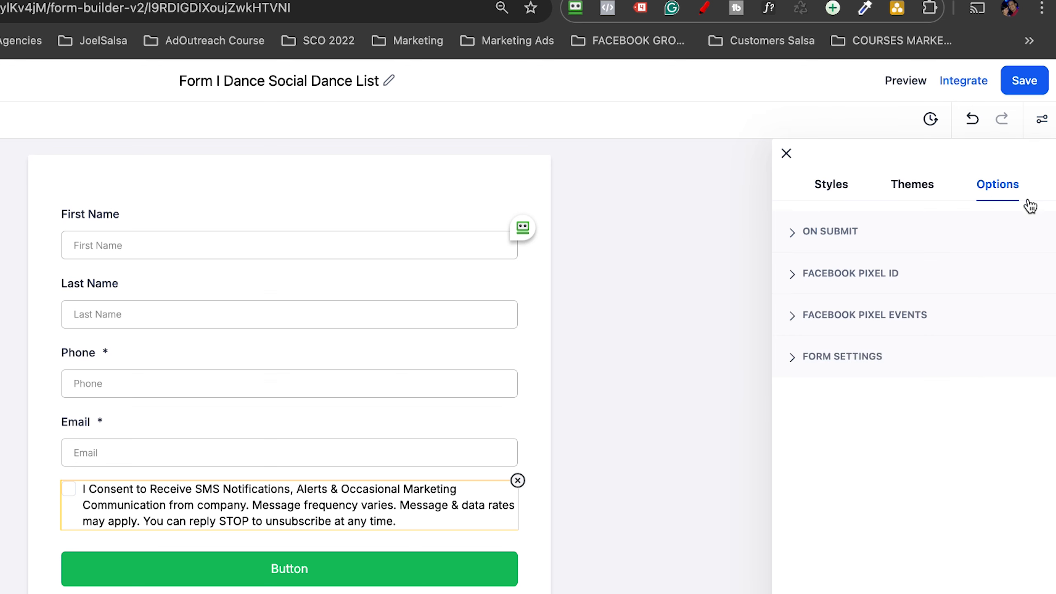
left_click(794, 234)
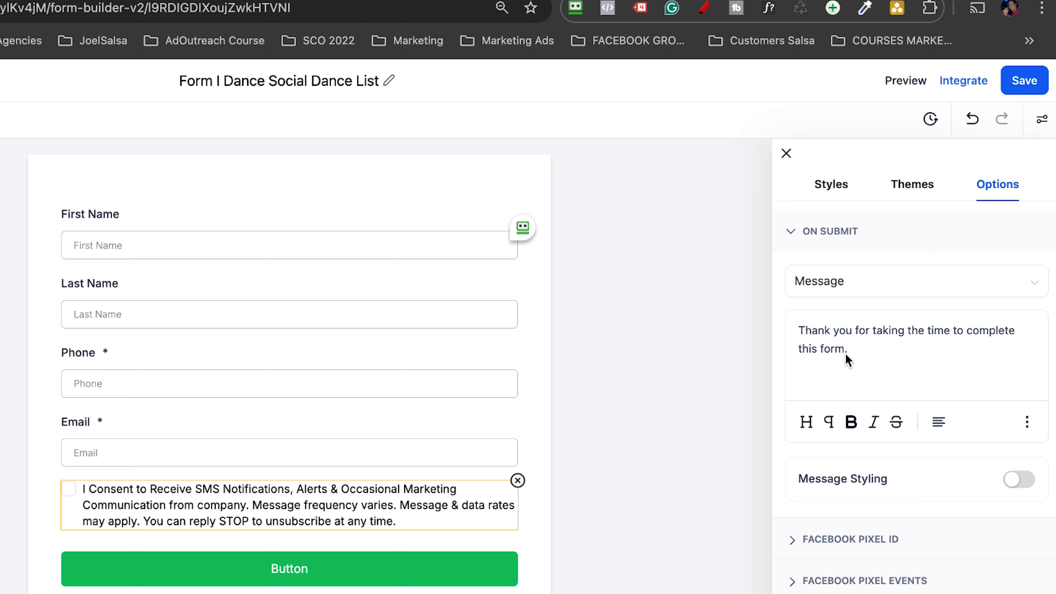
left_click_drag(845, 353, 793, 332)
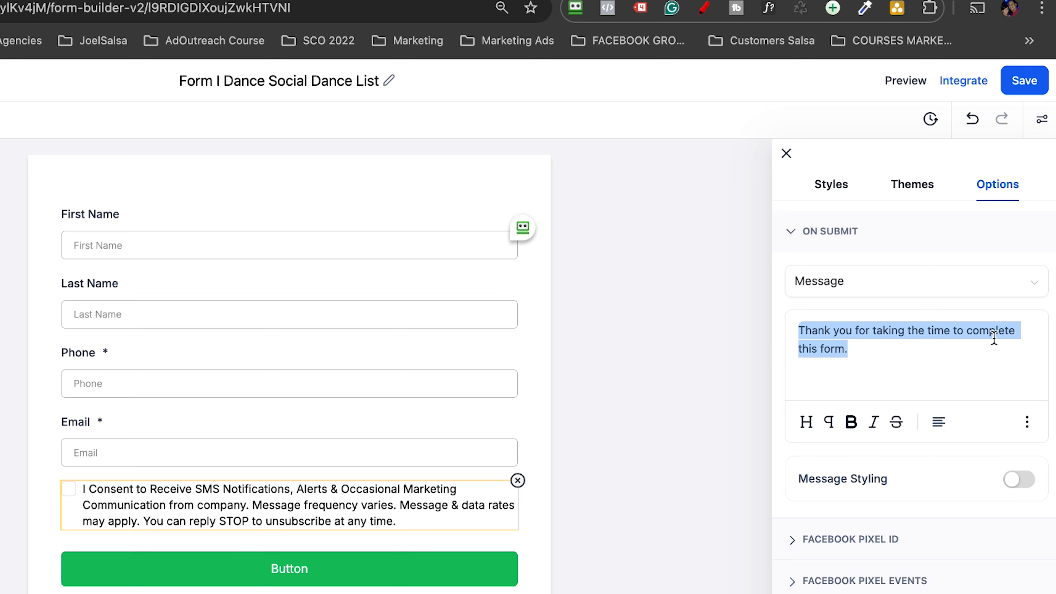
left_click(876, 355)
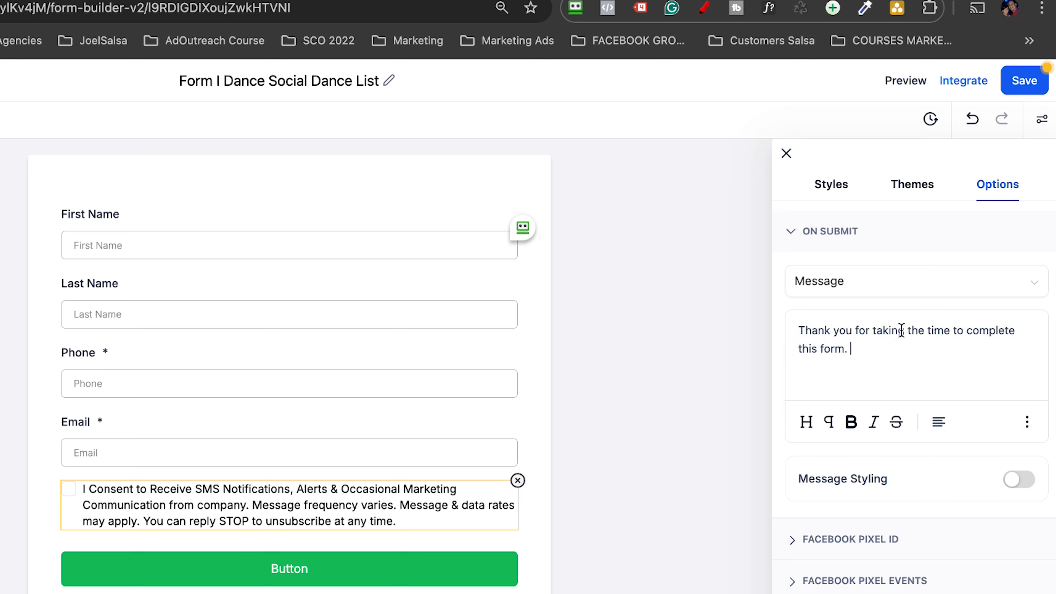
left_click(1024, 86)
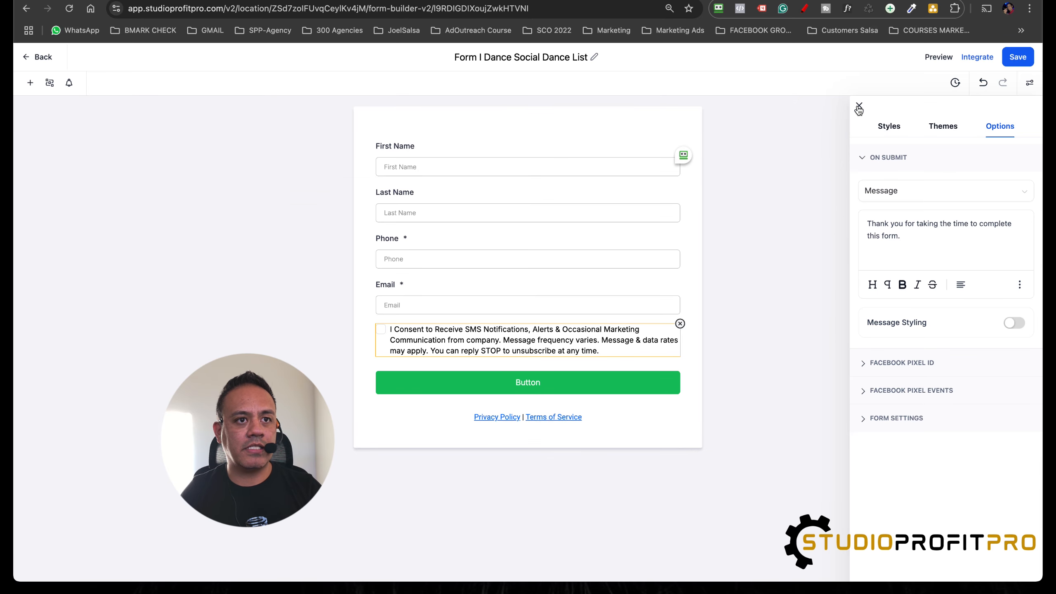
left_click(859, 107)
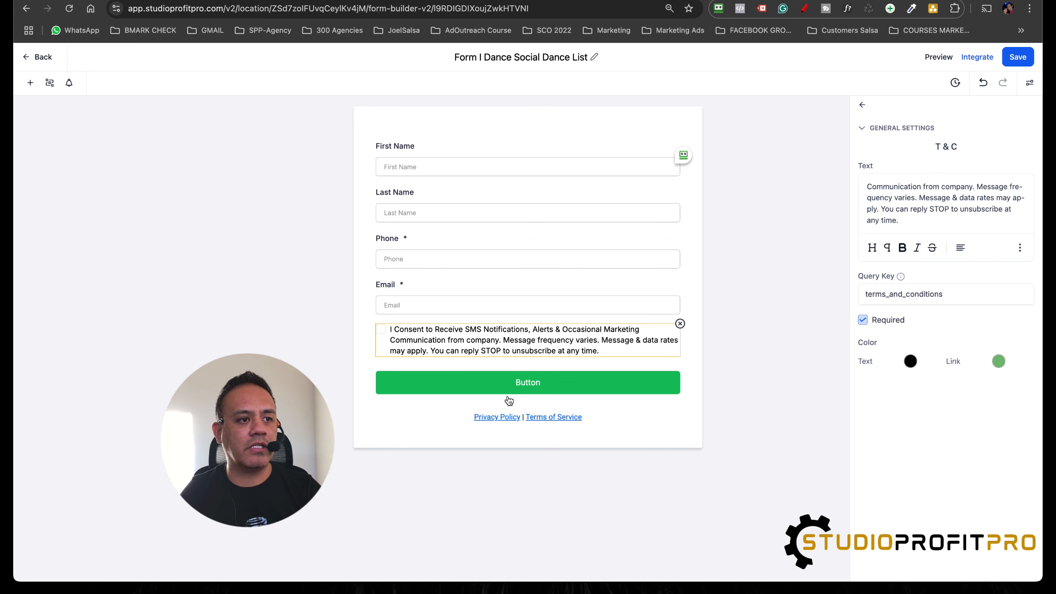
Step: Change the text of the form's green button to "Submit"
left_click(532, 389)
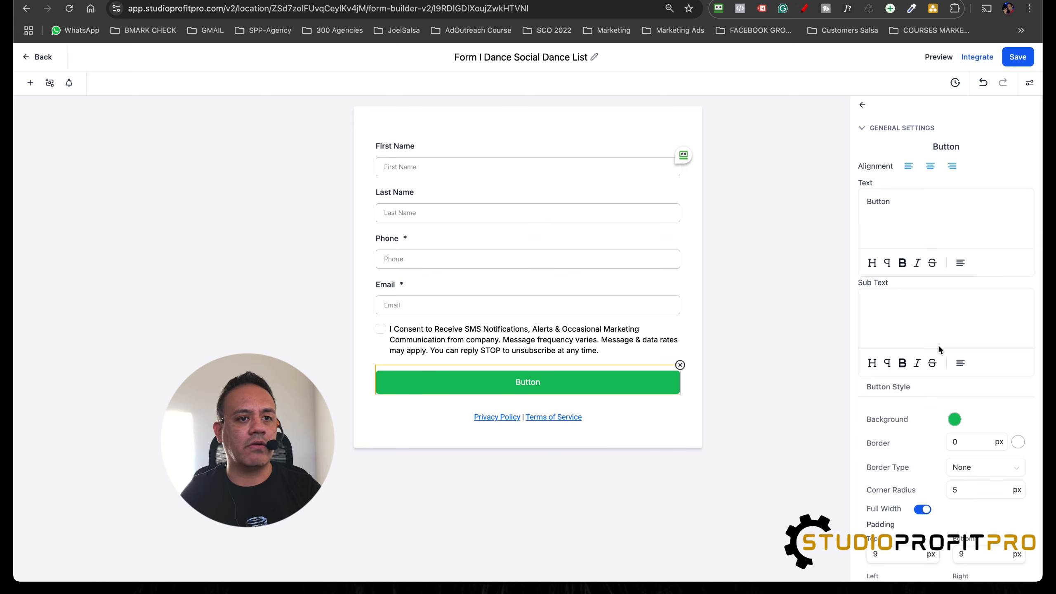
double_click(889, 202)
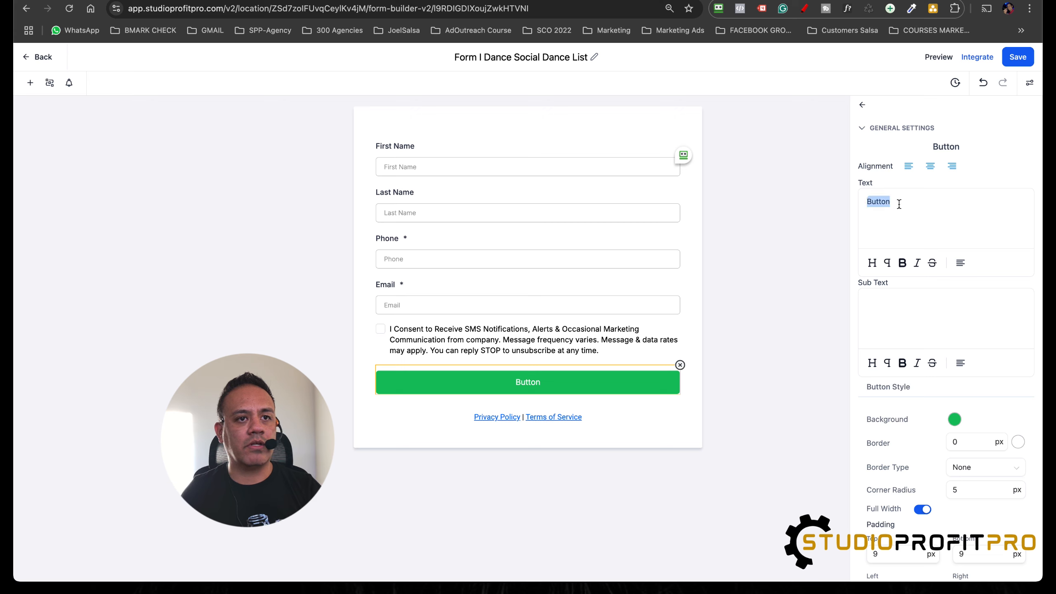
type("D")
type("u")
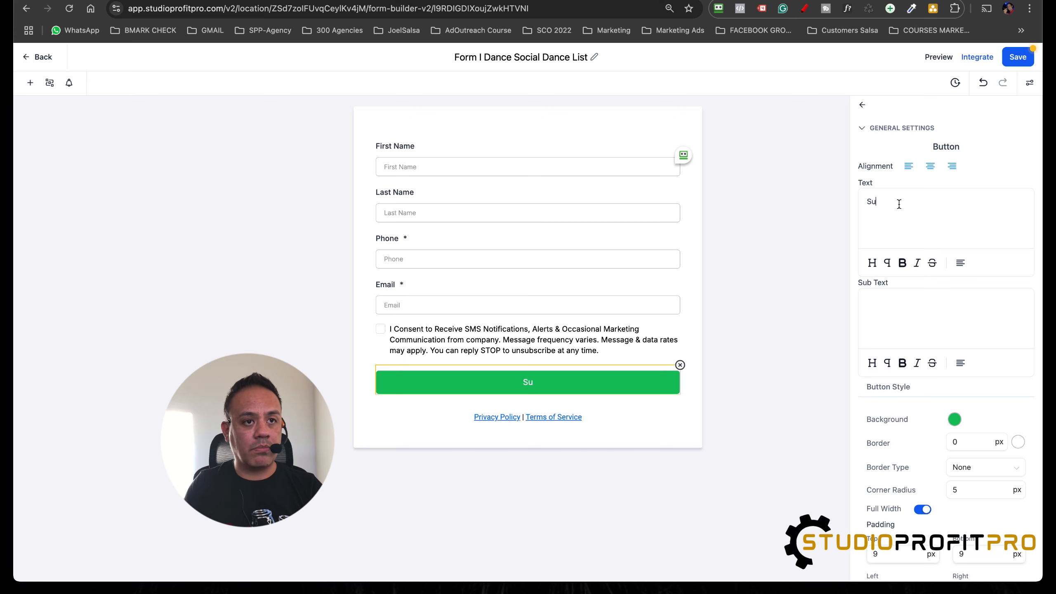
type("bmit")
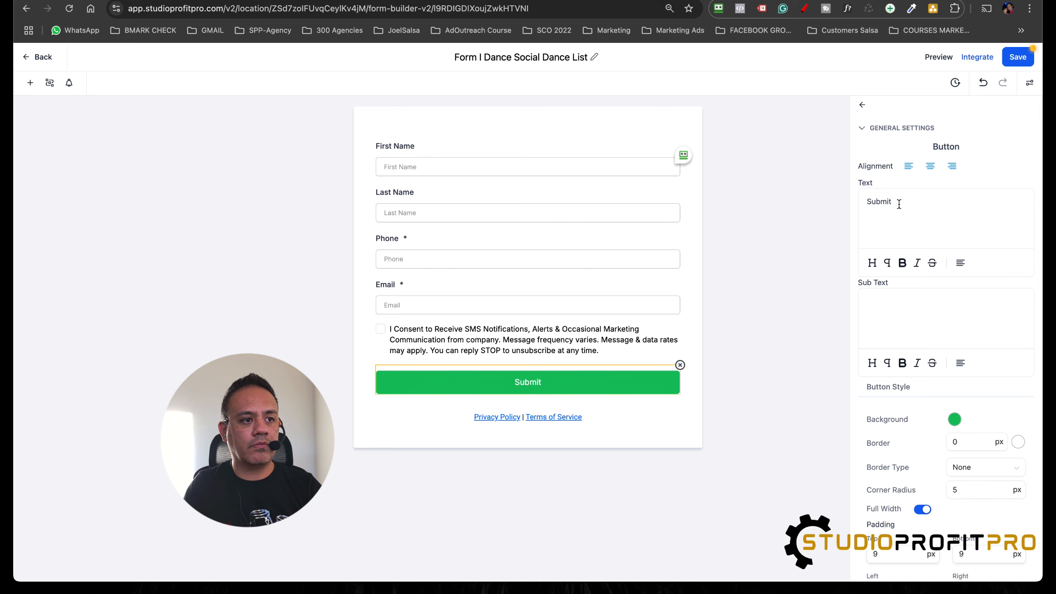
Step: Set the Submit button's text size to 25 px, then save the form and return to the forms list
scroll(940, 307, "down", 10)
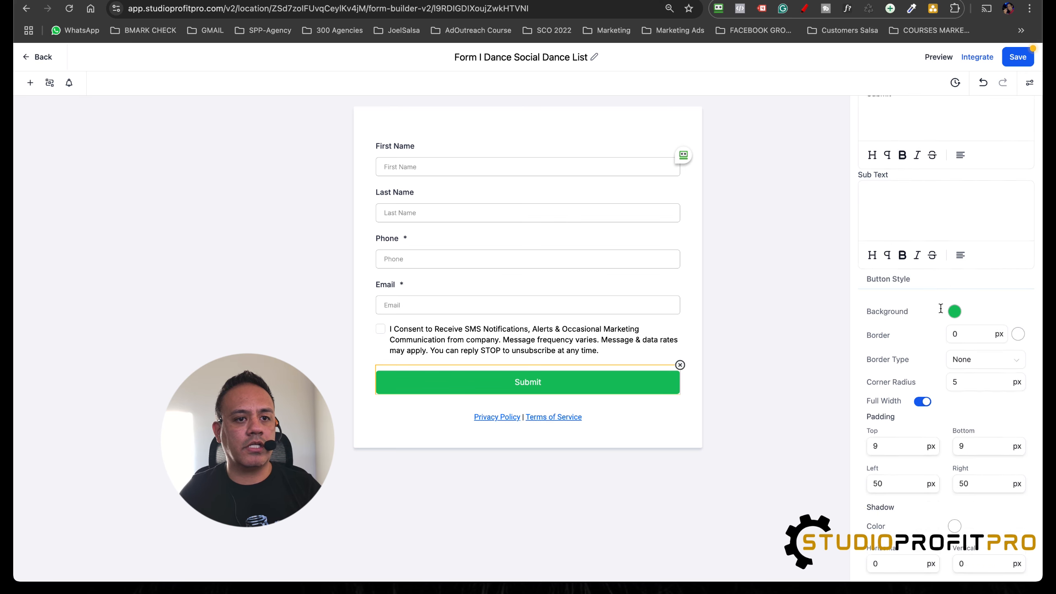
scroll(941, 308, "down", 1)
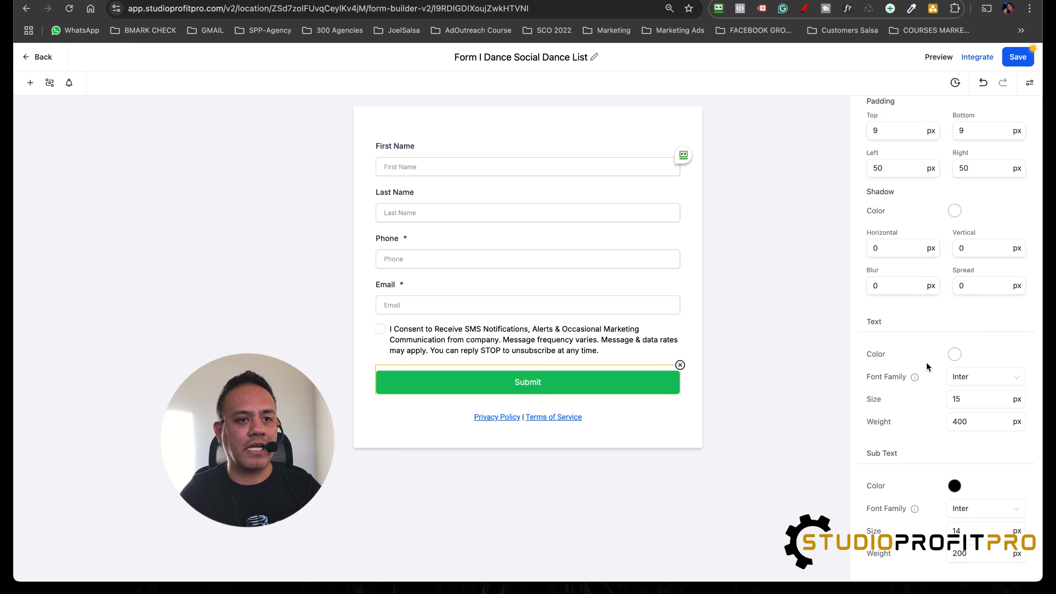
double_click(954, 400)
type("25")
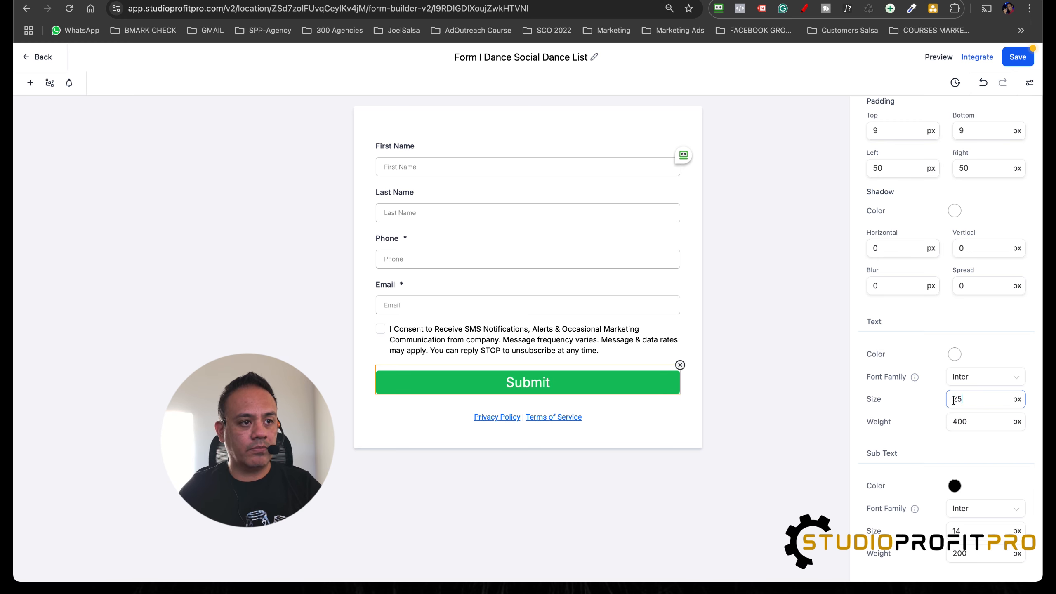
left_click(753, 499)
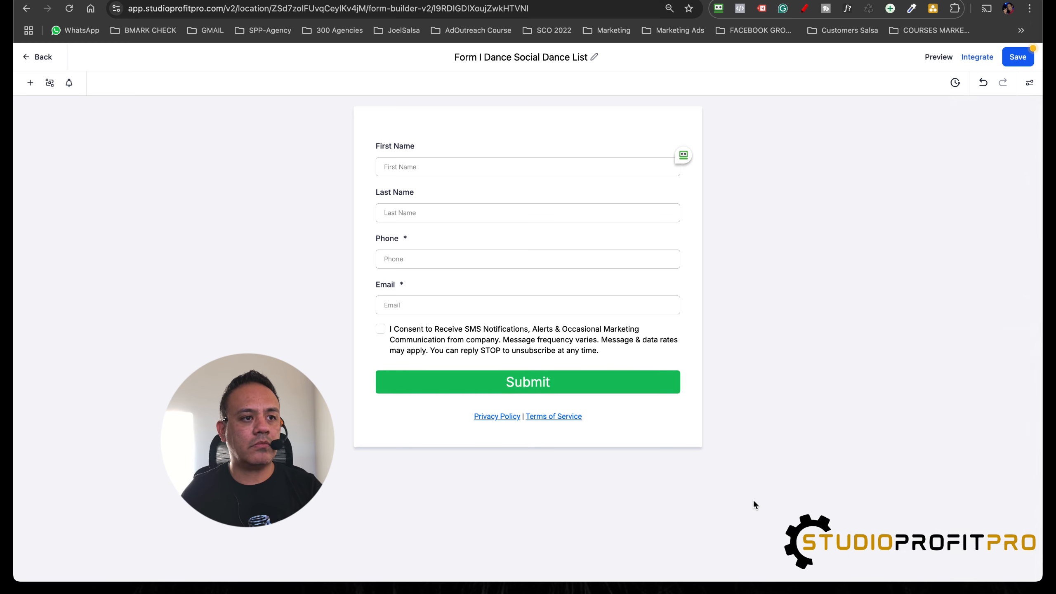
left_click(1020, 62)
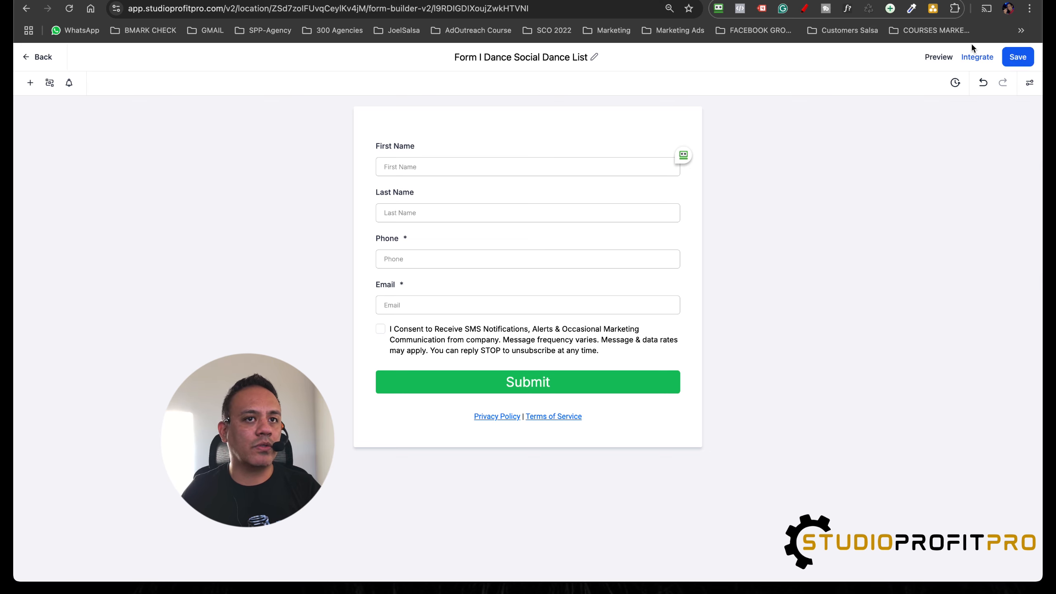
left_click(1020, 58)
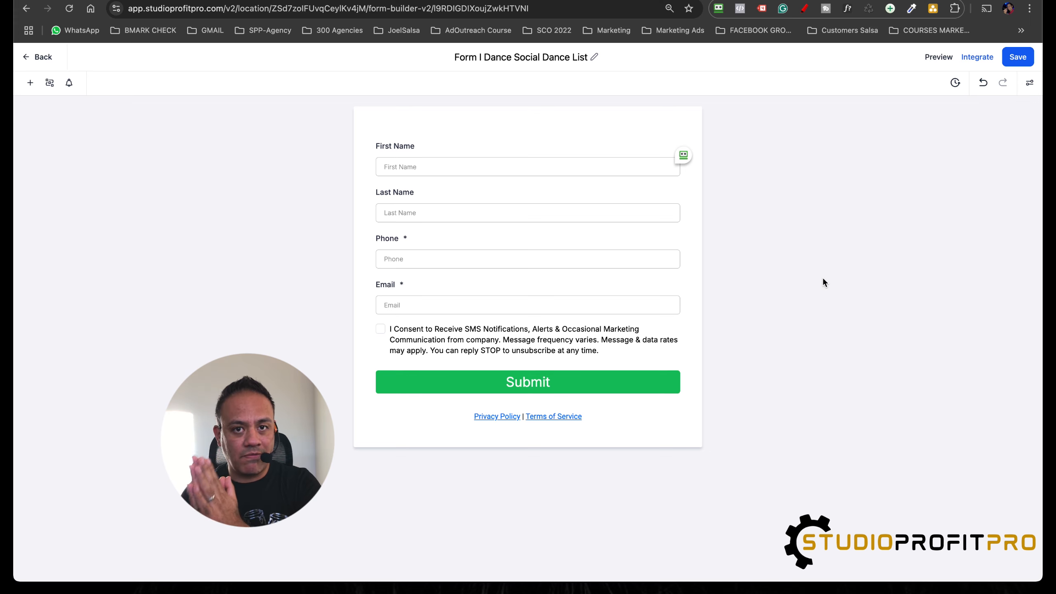
left_click(40, 58)
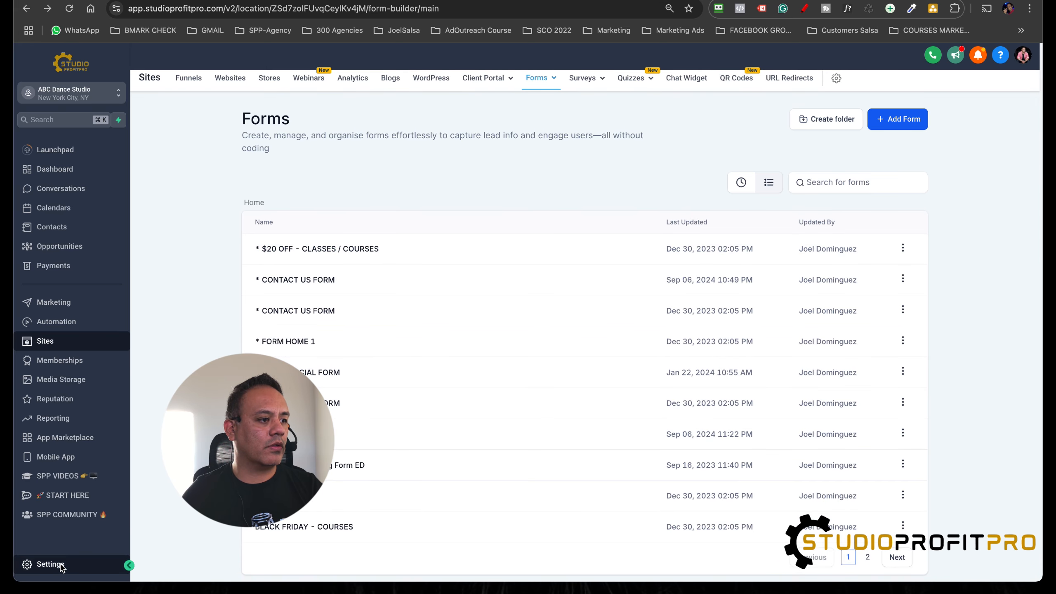
Step: Create a new automation workflow from scratch and dismiss the notice about multiple opportunities
left_click(54, 321)
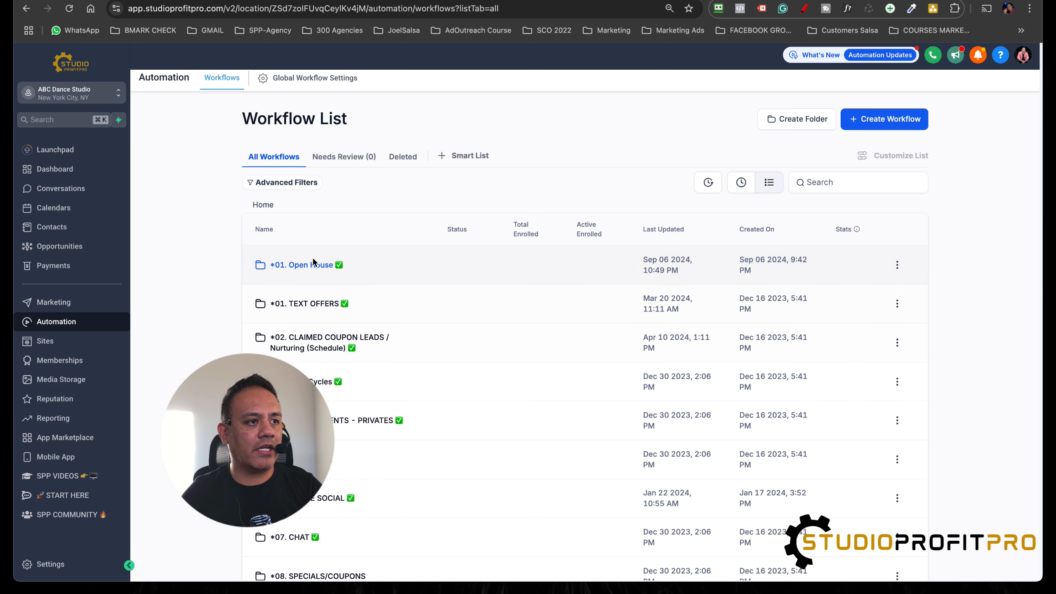
left_click(911, 123)
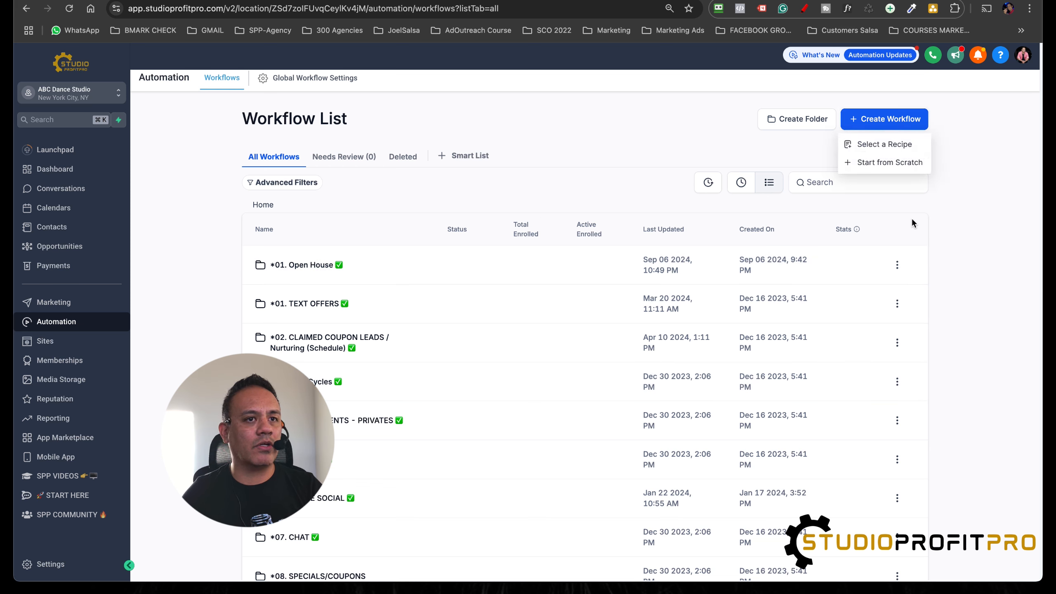
left_click(878, 163)
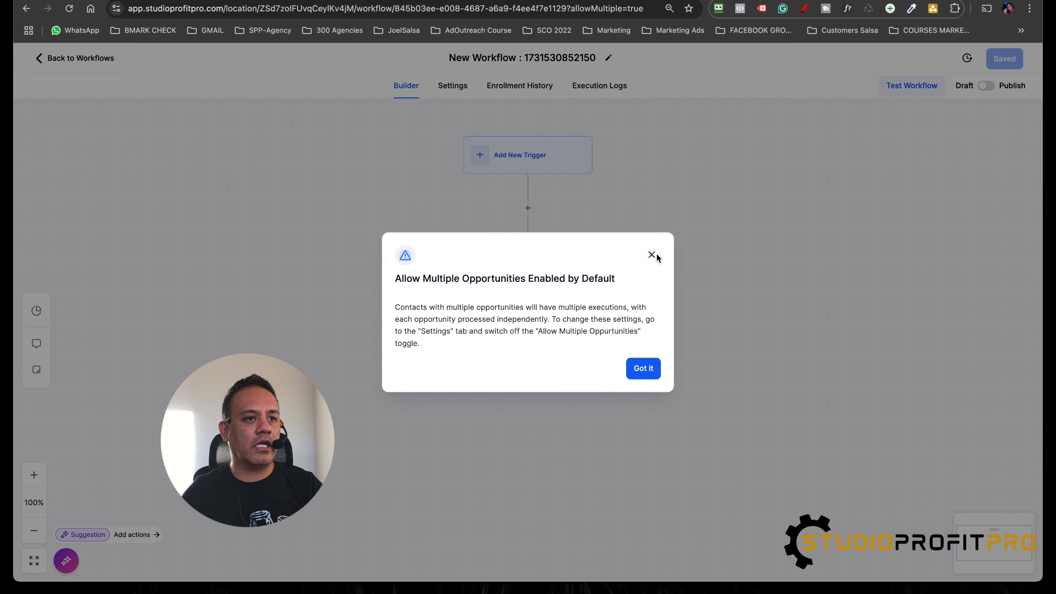
left_click(643, 369)
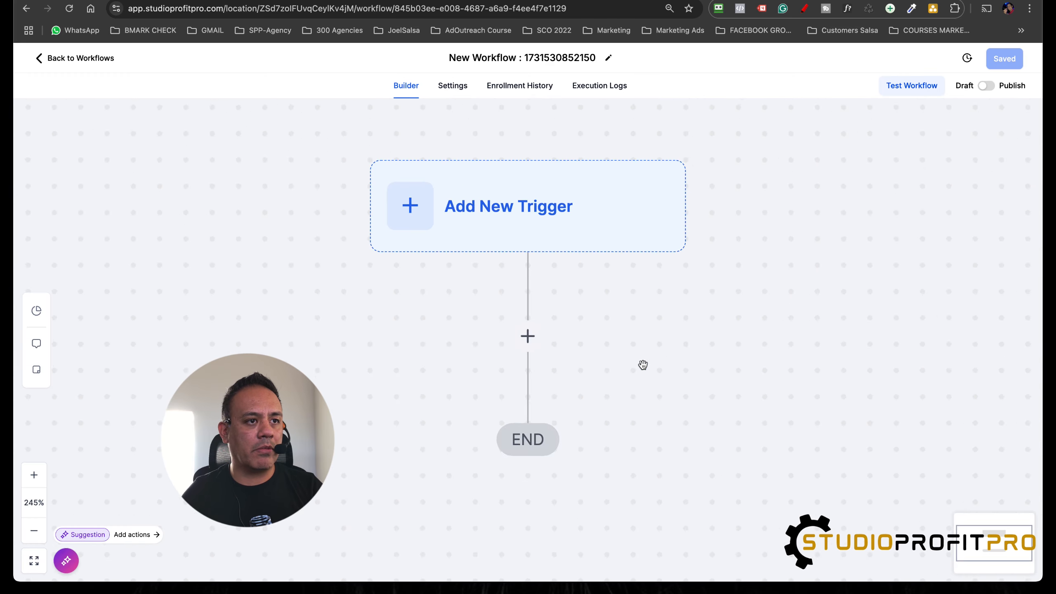
Step: Rename the workflow as "01. Form I Dance Social Class" and save it
left_click(518, 58)
triple_click(518, 58)
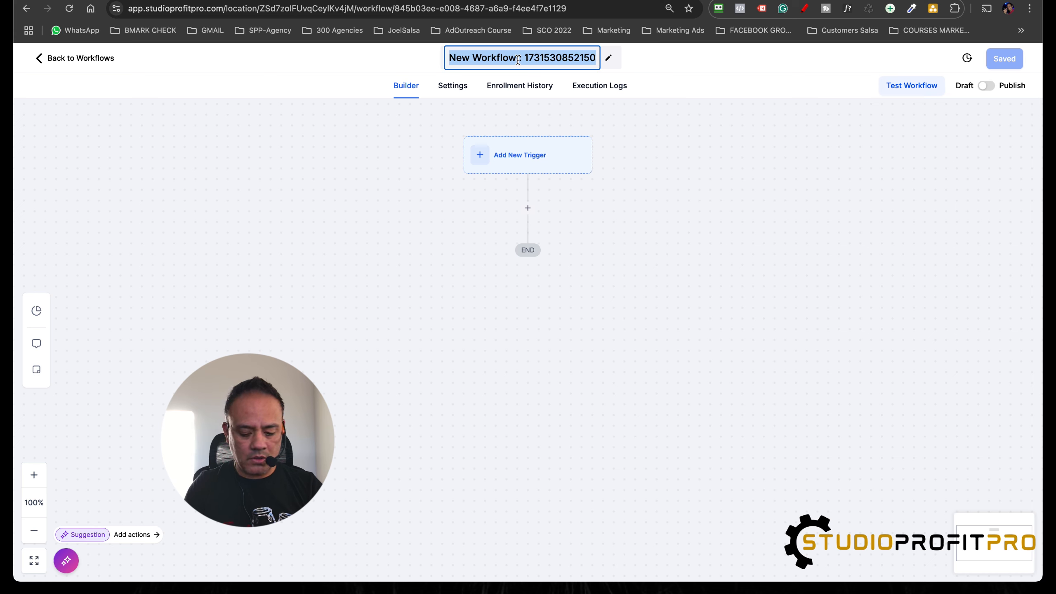
type("1")
key("BackSpace")
key("BackSpace")
type("01")
type(".")
type(" From")
key("BackSpace")
key("BackSpace")
key("BackSpace")
key("BackSpace")
type("orm")
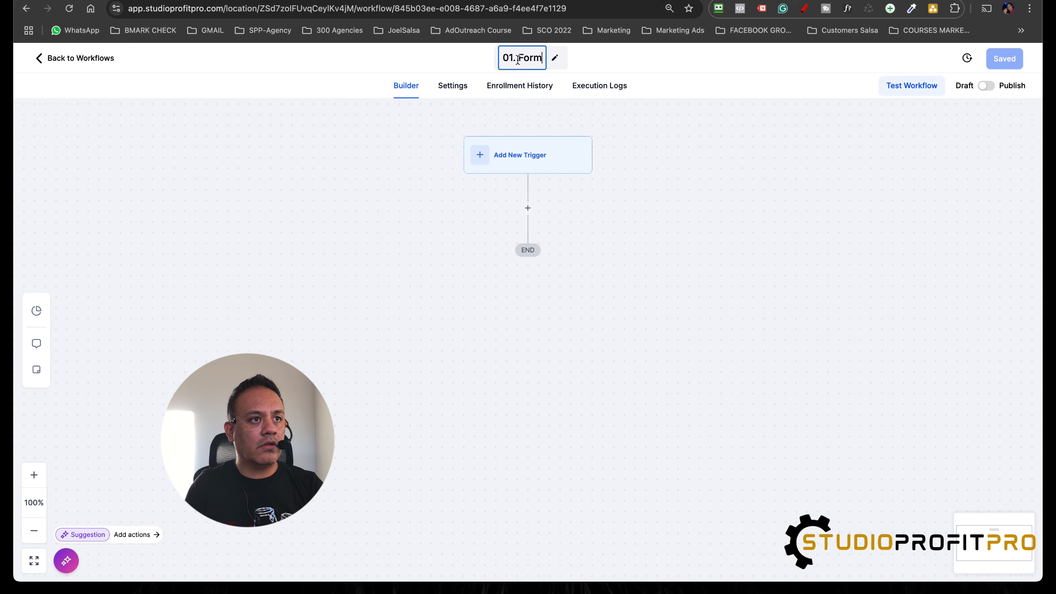
type(" I Dance")
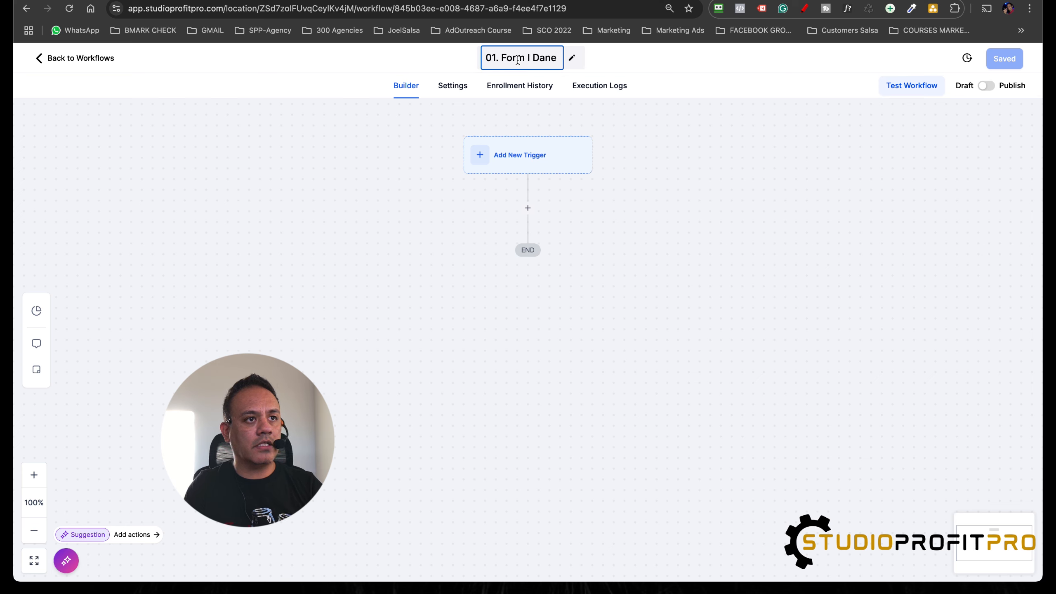
type("Social Dance")
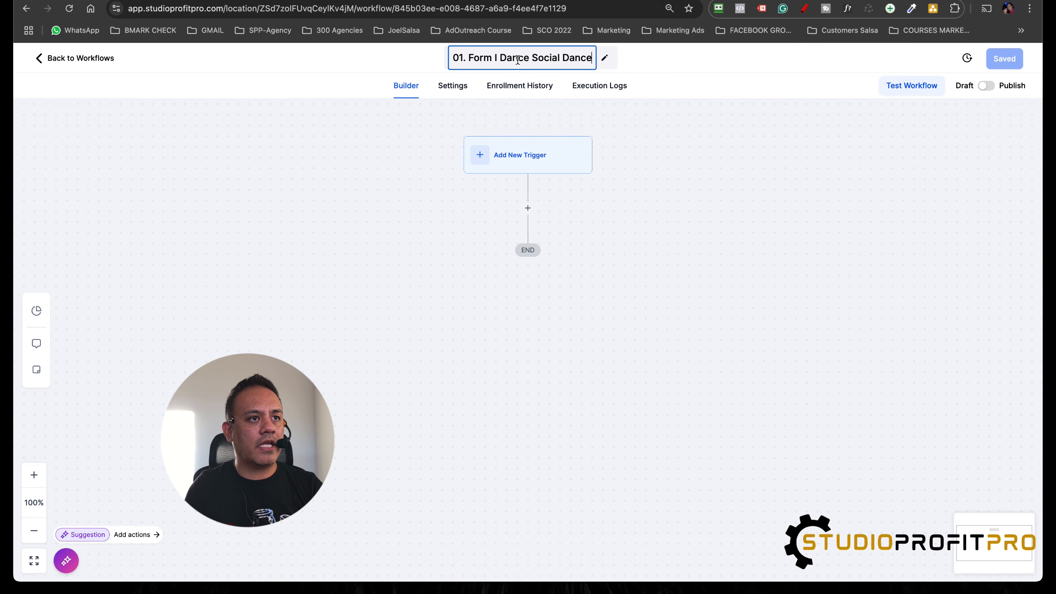
key("BackSpace")
key("BackSpace")
key("BackSpace")
key("BackSpace")
key("BackSpace")
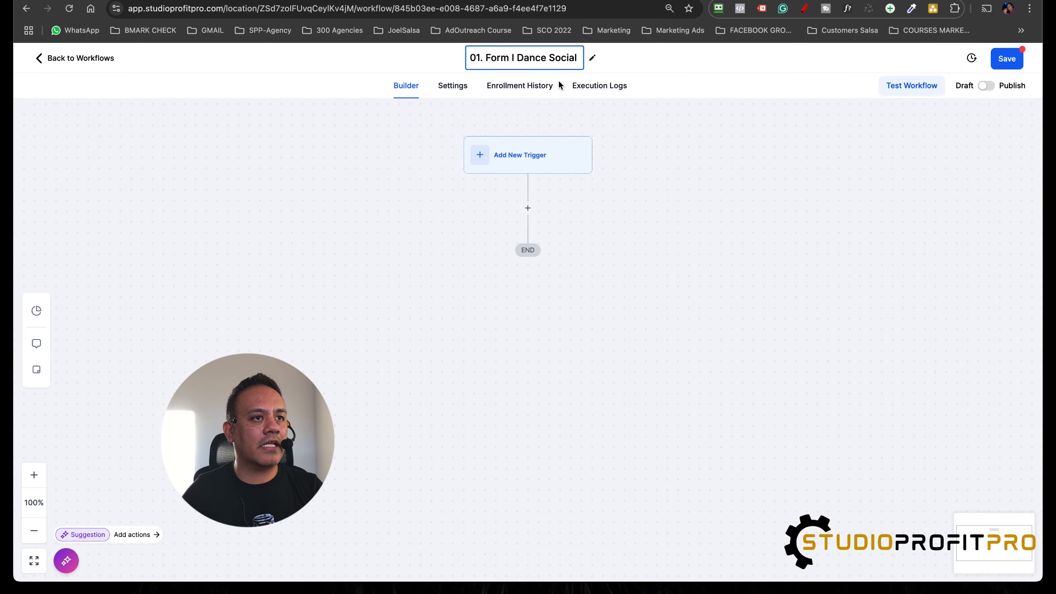
type("Class")
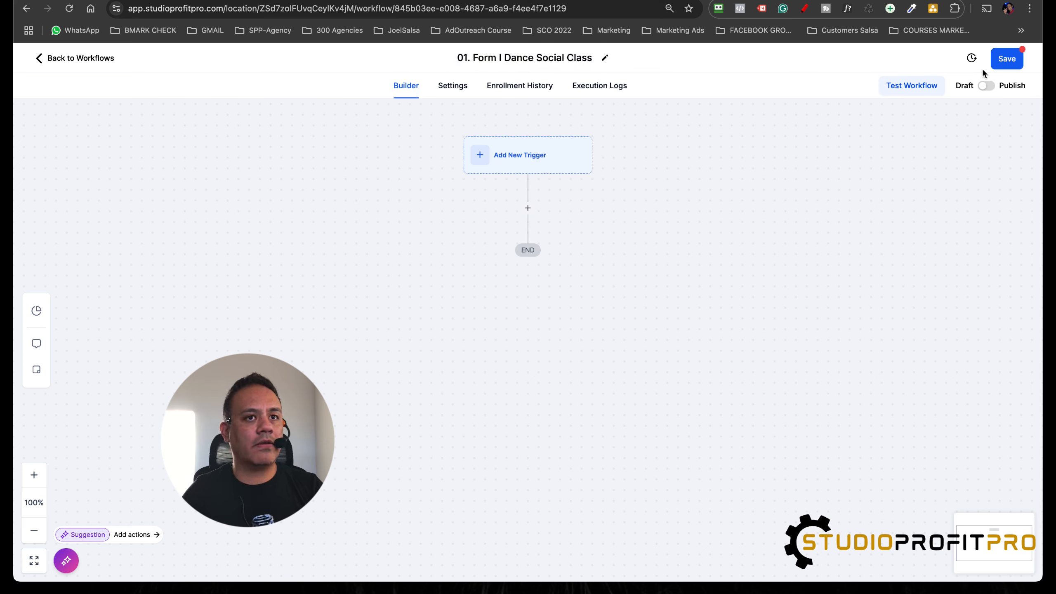
left_click(1008, 61)
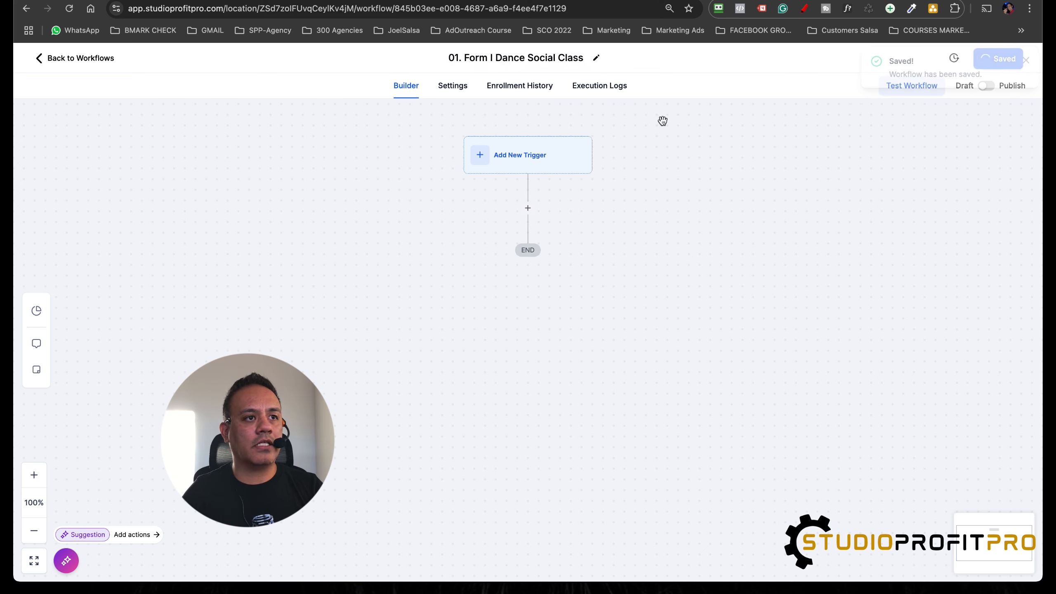
Step: Add a Form Submitted trigger to the workflow and name it "Form Submitted Dance Social Class"
left_click(537, 158)
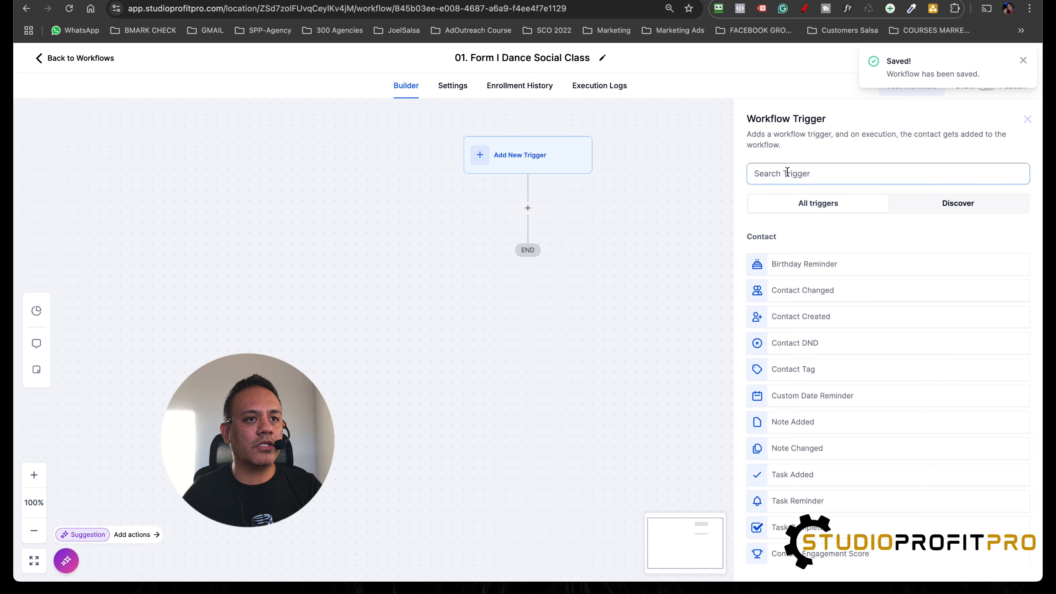
type("form")
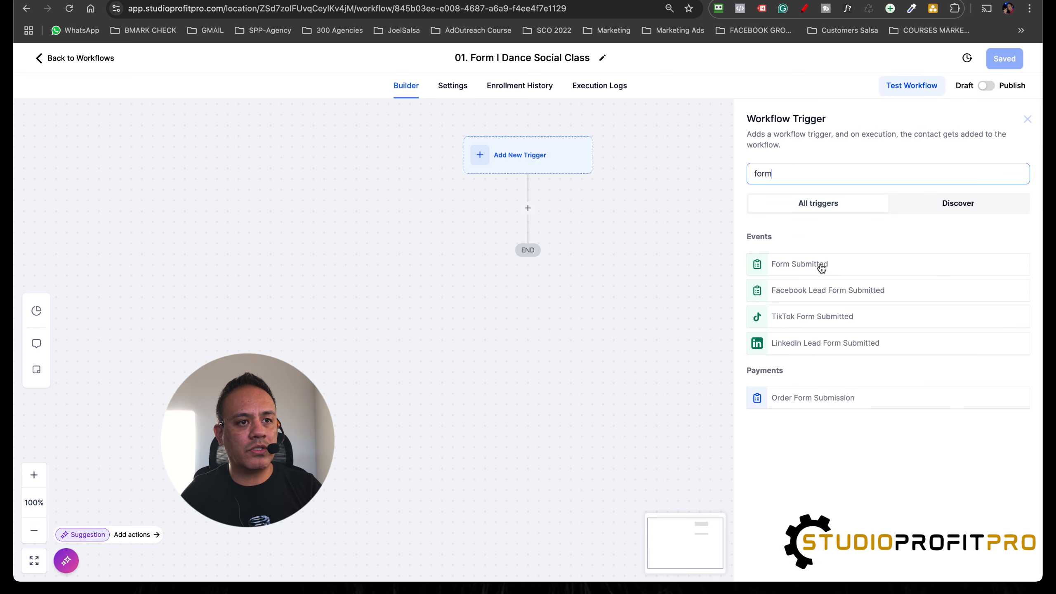
left_click(821, 266)
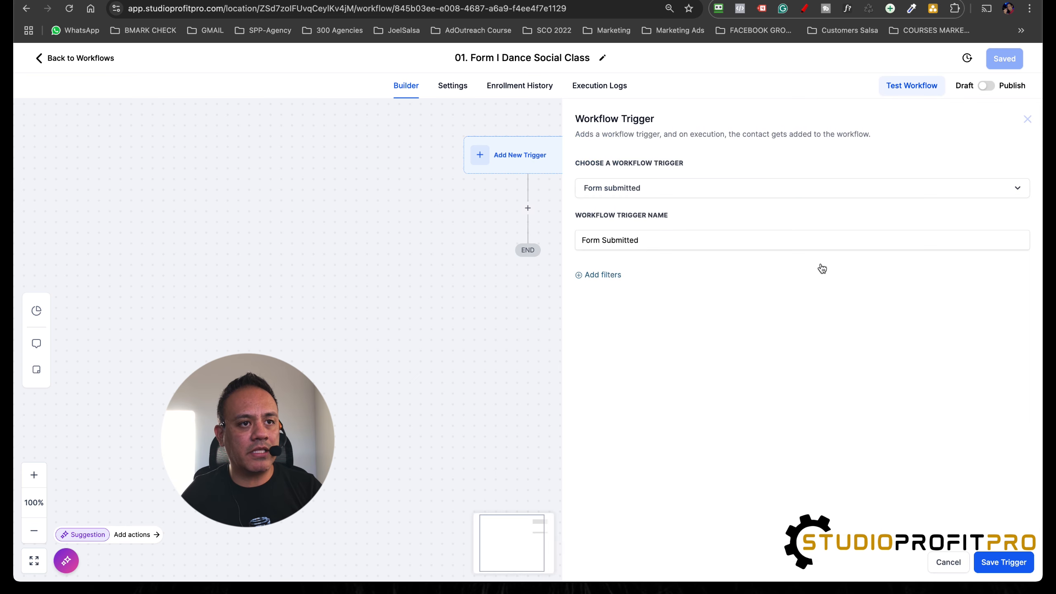
left_click(652, 241)
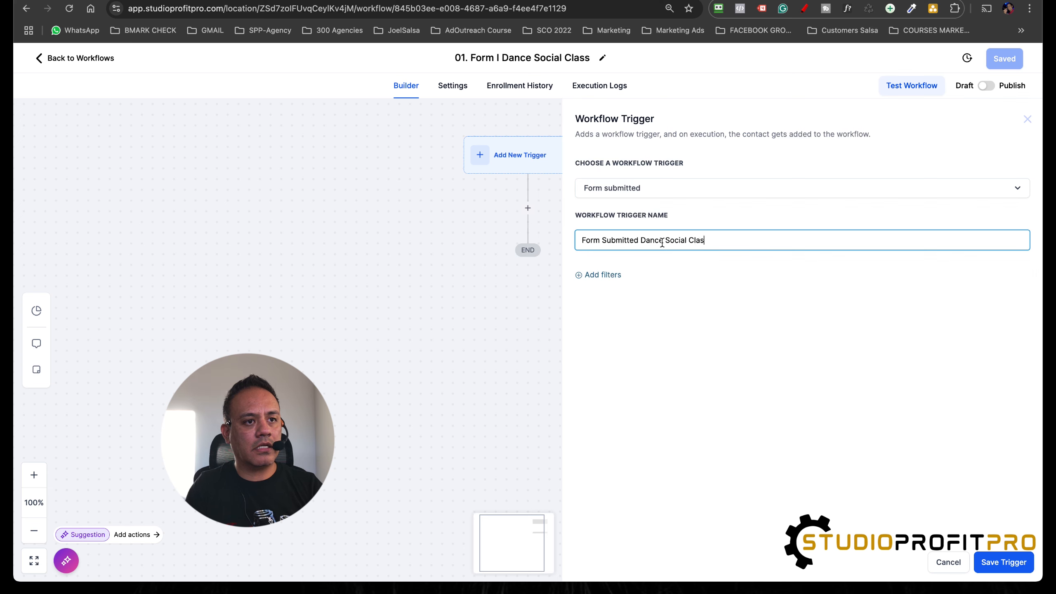
Step: Filter the trigger with "Form is" set to "Form I Dance Social Dance List" and save the trigger
left_click(598, 276)
left_click(650, 292)
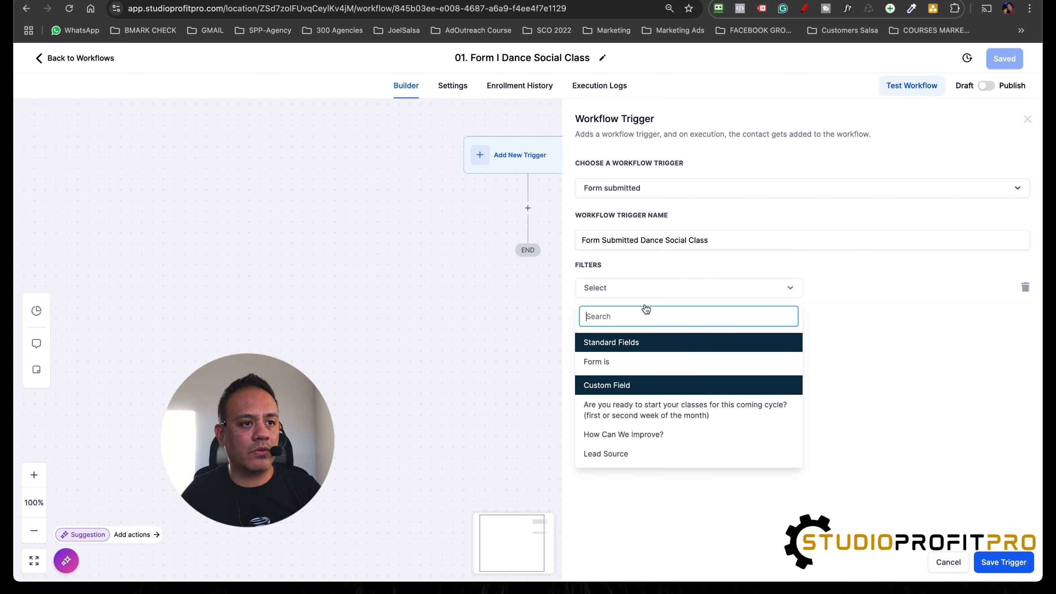
left_click(613, 360)
left_click(863, 290)
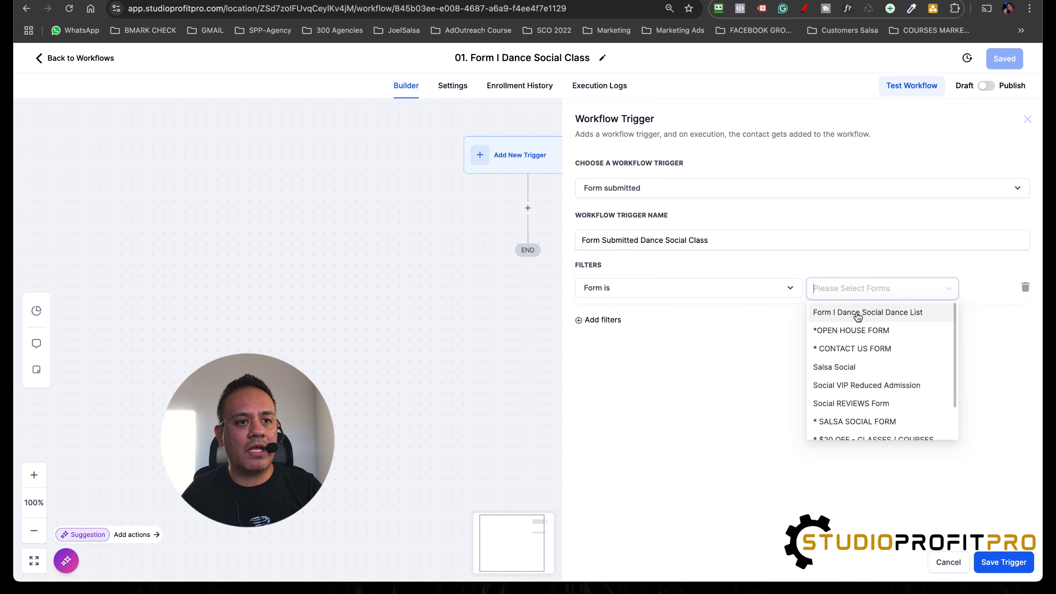
left_click(880, 316)
left_click(768, 403)
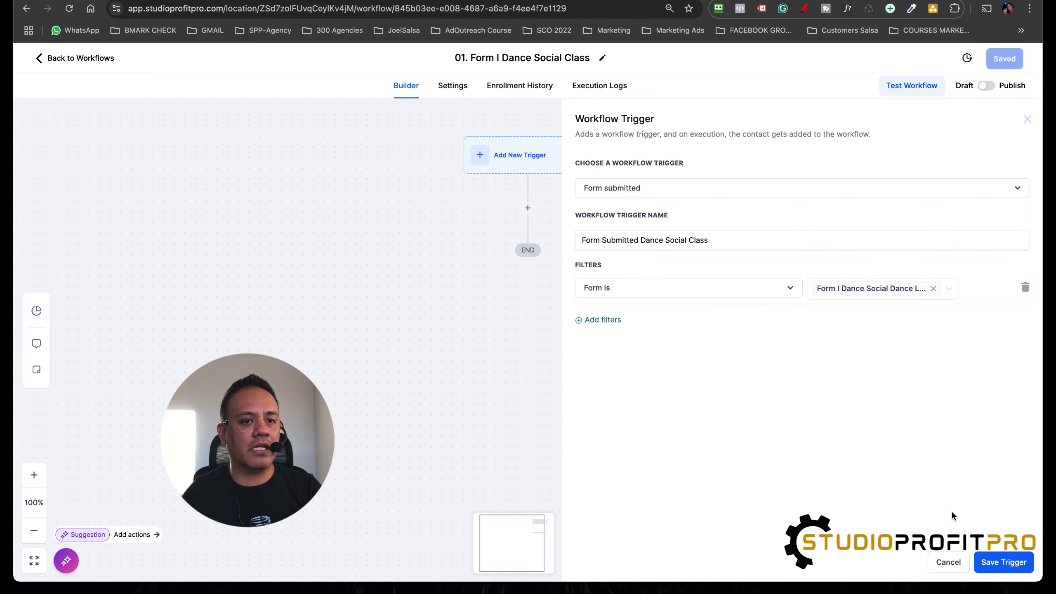
left_click(1011, 564)
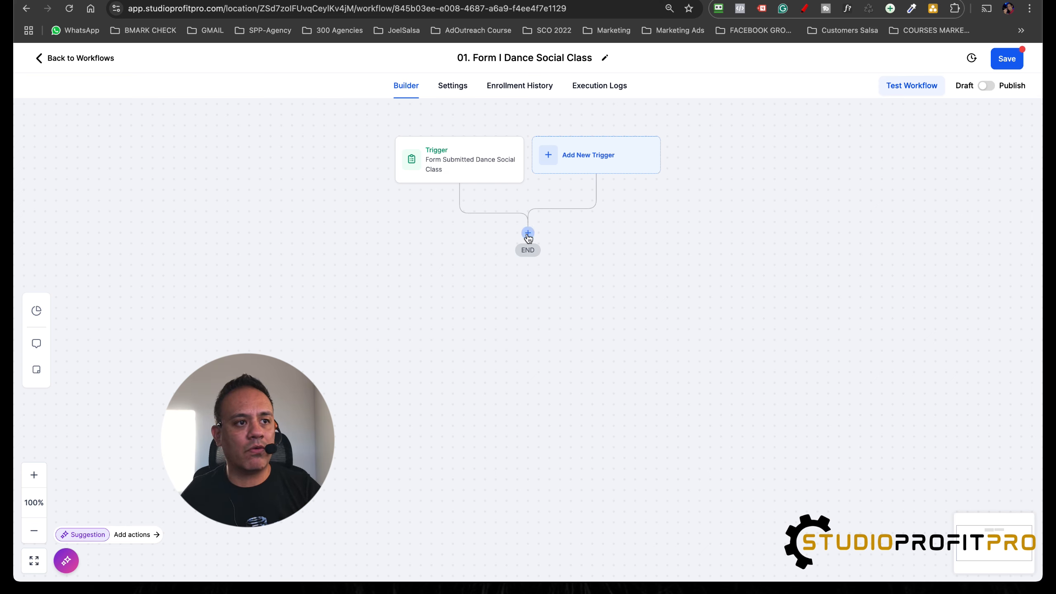
Step: Add an Add Contact Tag action below the trigger and create the new tag "dance social class" for it
left_click(527, 234)
type("tag")
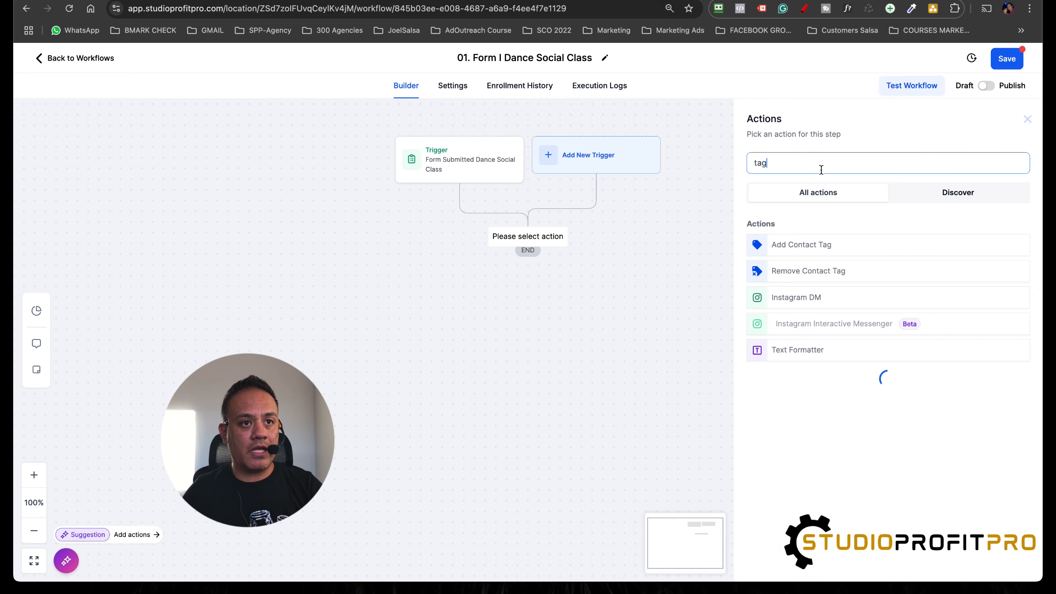
left_click(802, 245)
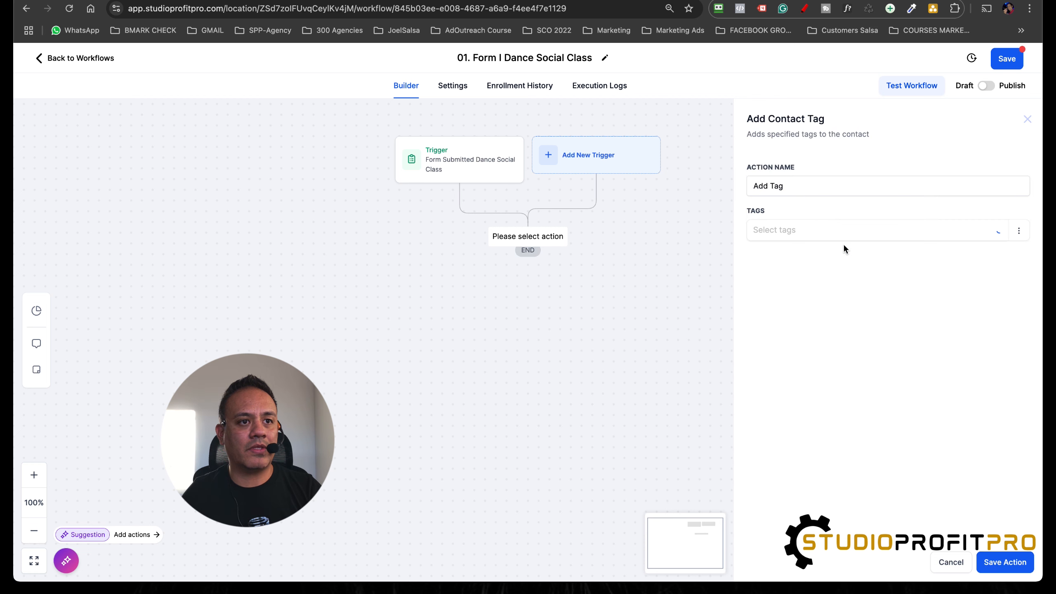
left_click(796, 234)
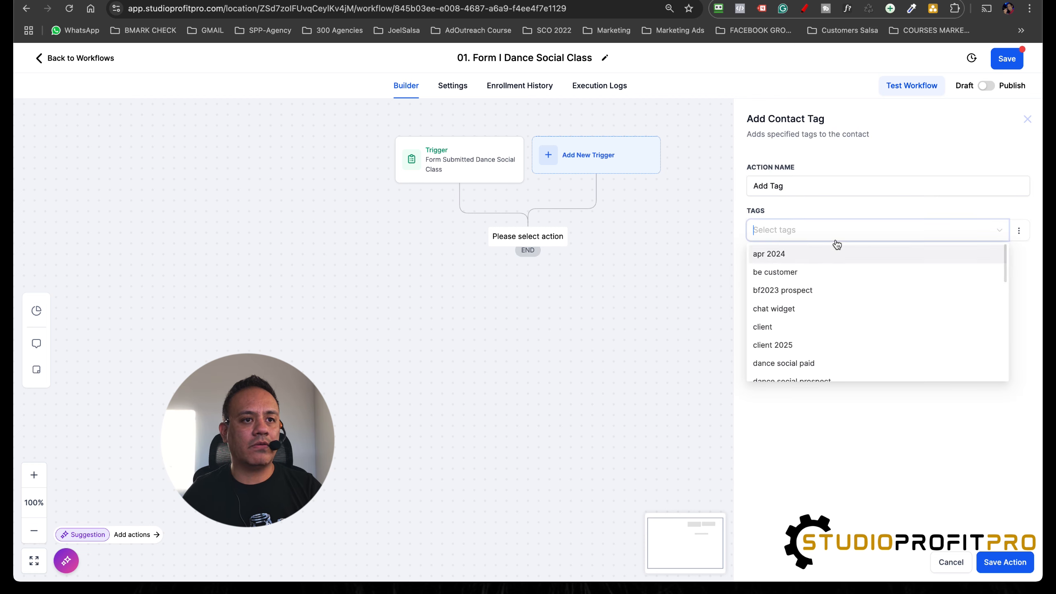
type("dance social class")
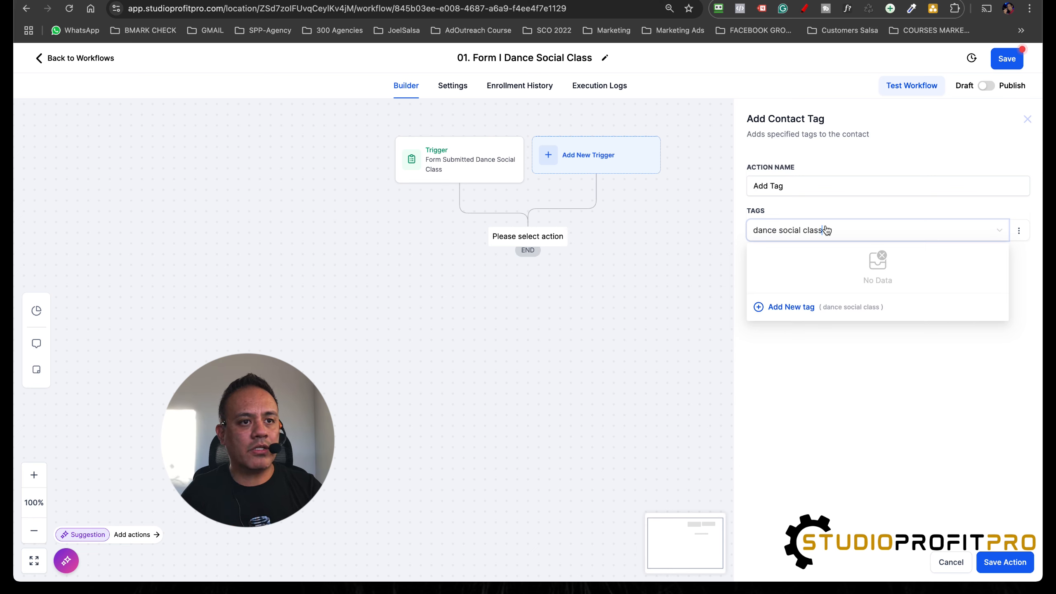
left_click(791, 307)
Step: Name the tag action "Add Tag Dance Social Class" and save the action
left_click(850, 190)
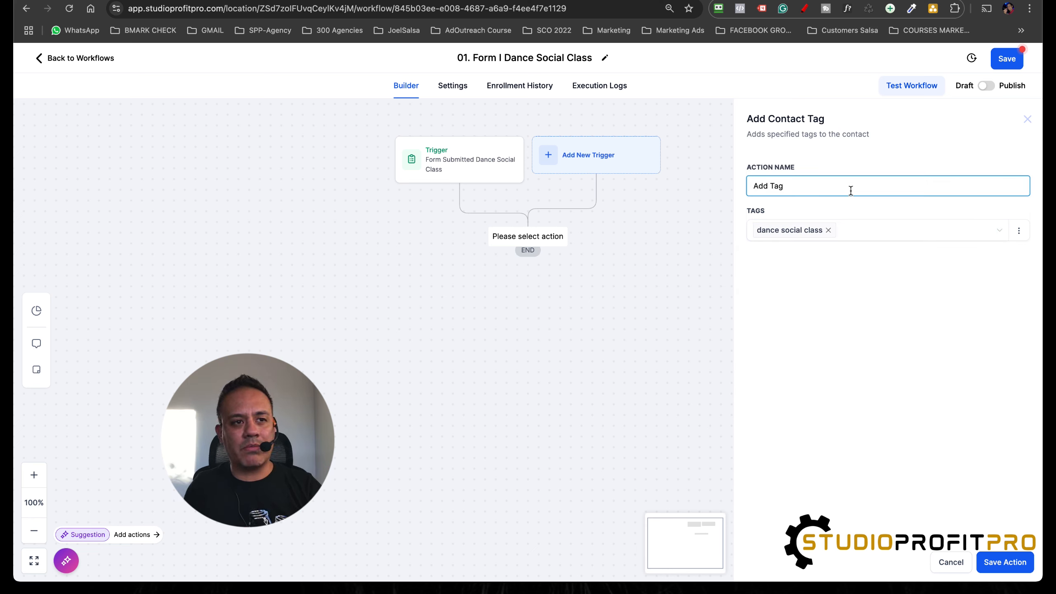
type("Dance Social Class")
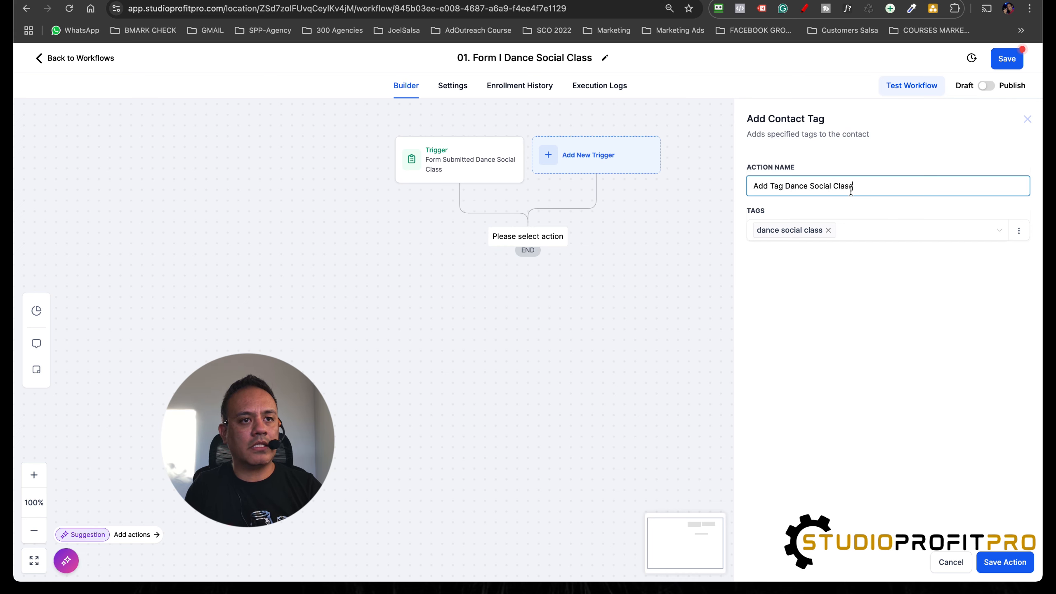
left_click(1010, 562)
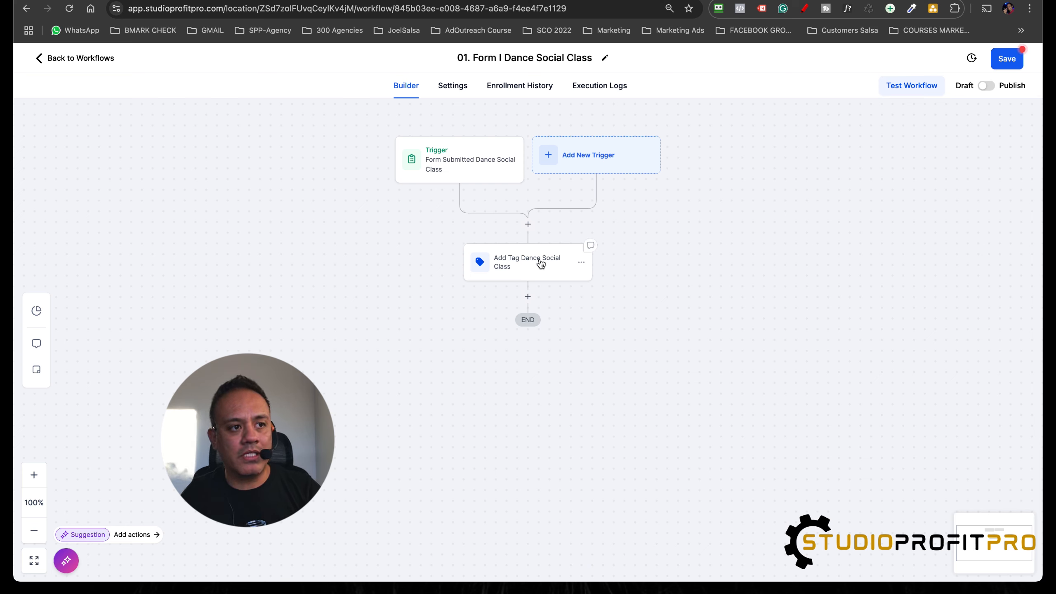
Step: Switch the workflow from draft to published, save it and return to the workflow list
left_click(986, 87)
left_click(1011, 65)
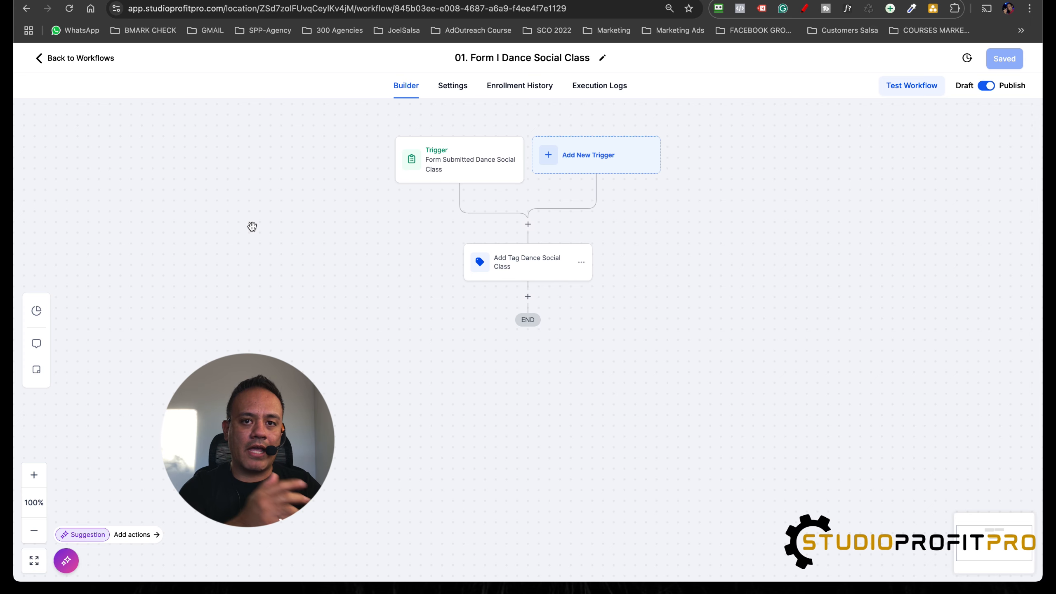
left_click(85, 59)
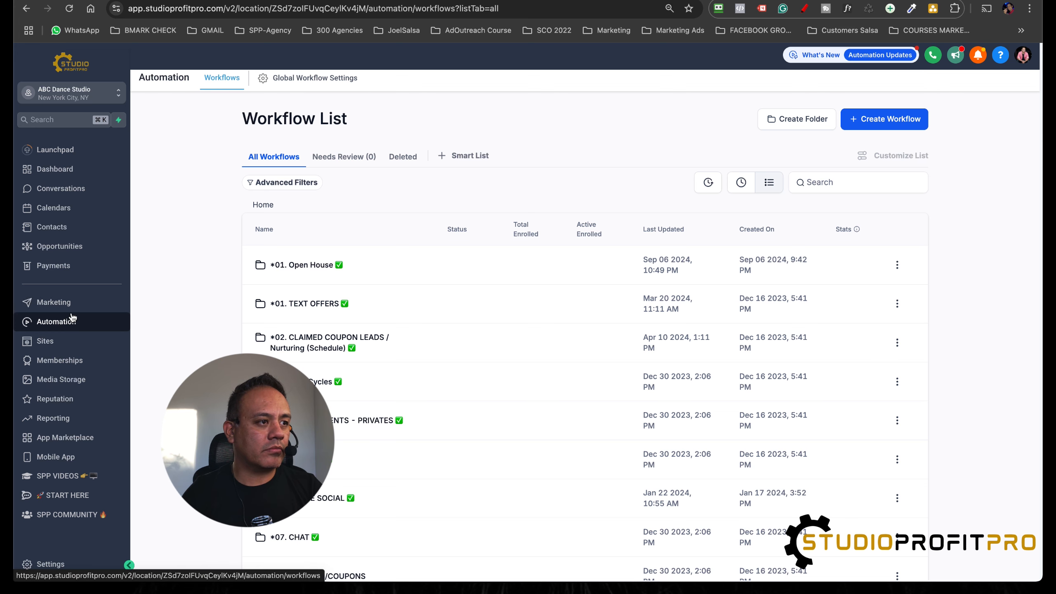
Step: Filter the contacts list by Tag is "dance social class" and apply the filter
left_click(54, 231)
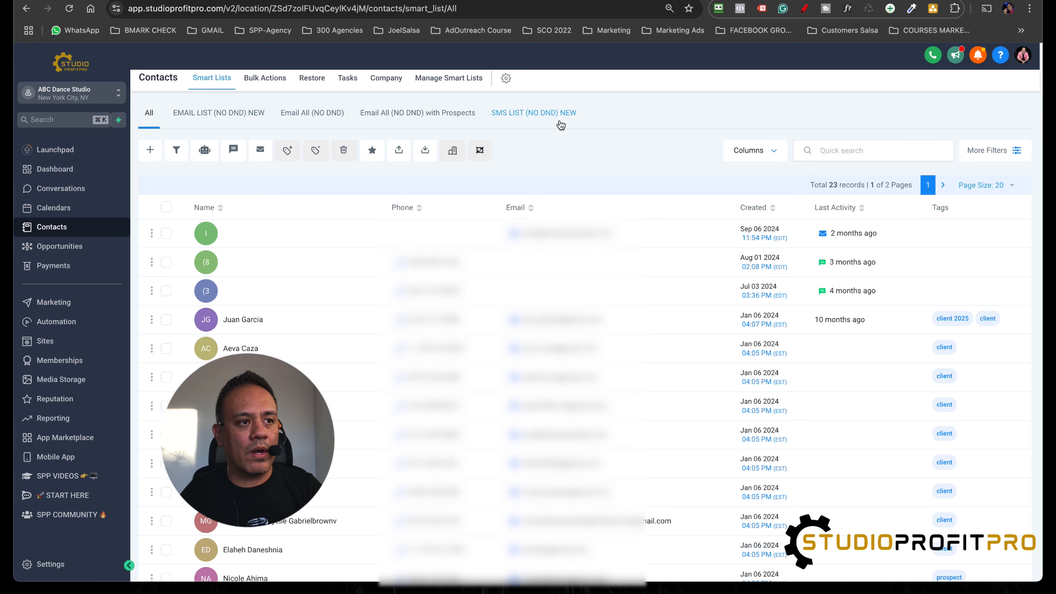
left_click(1016, 151)
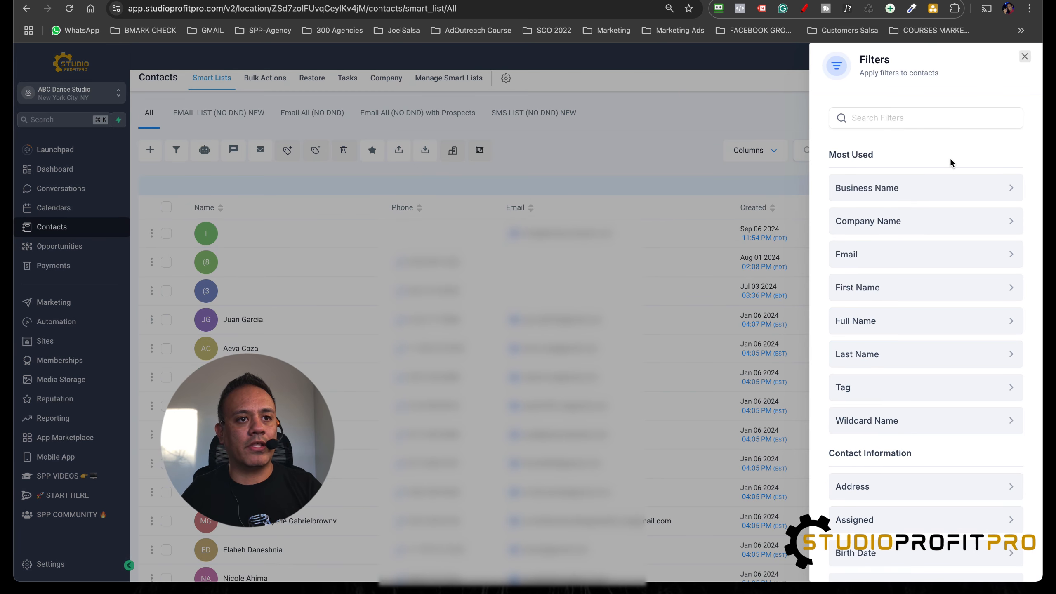
left_click(897, 121)
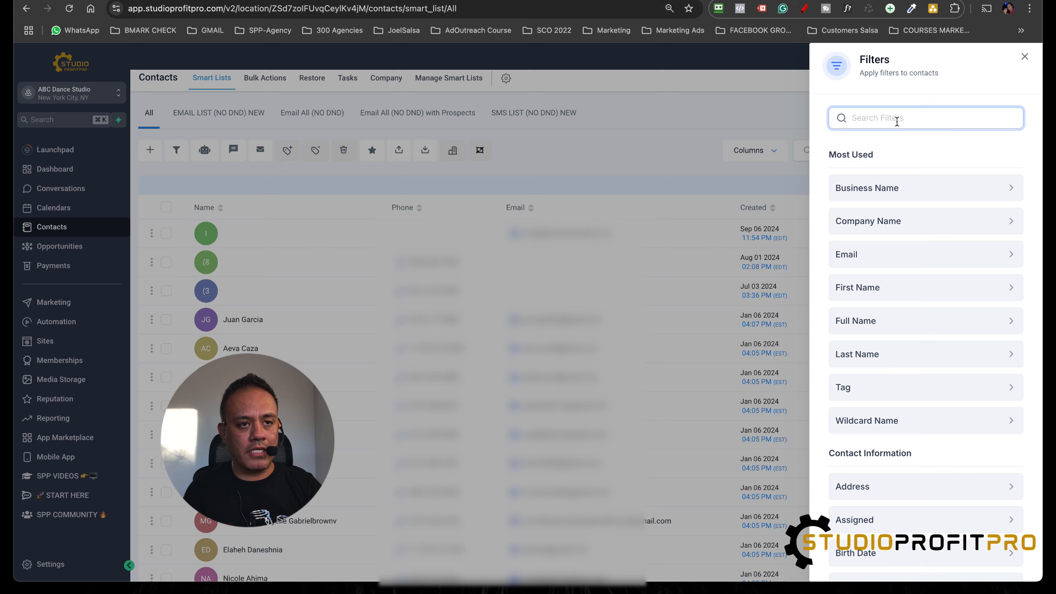
type("tag")
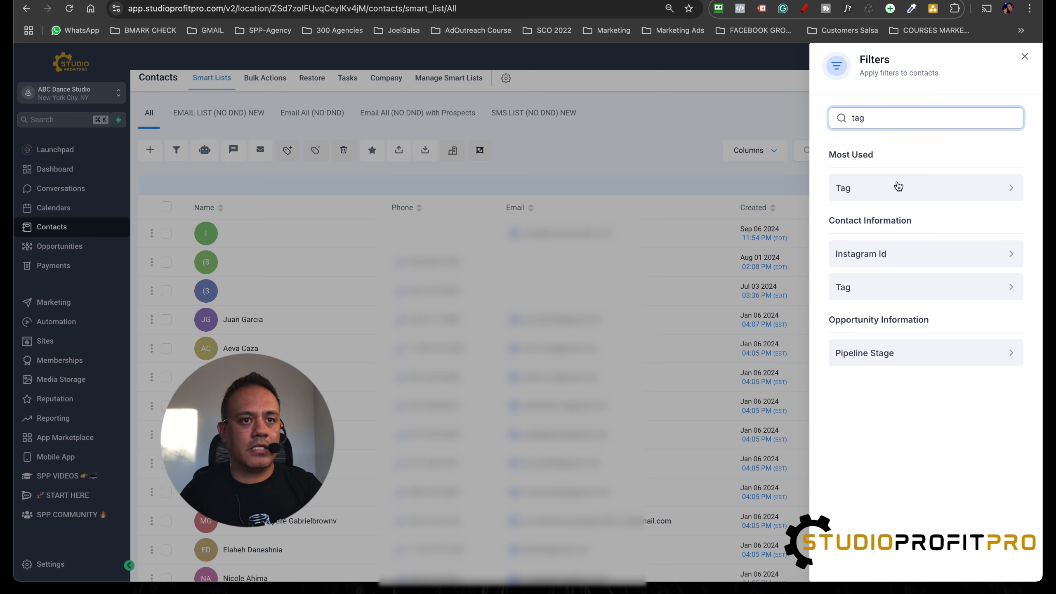
left_click(939, 195)
left_click(878, 198)
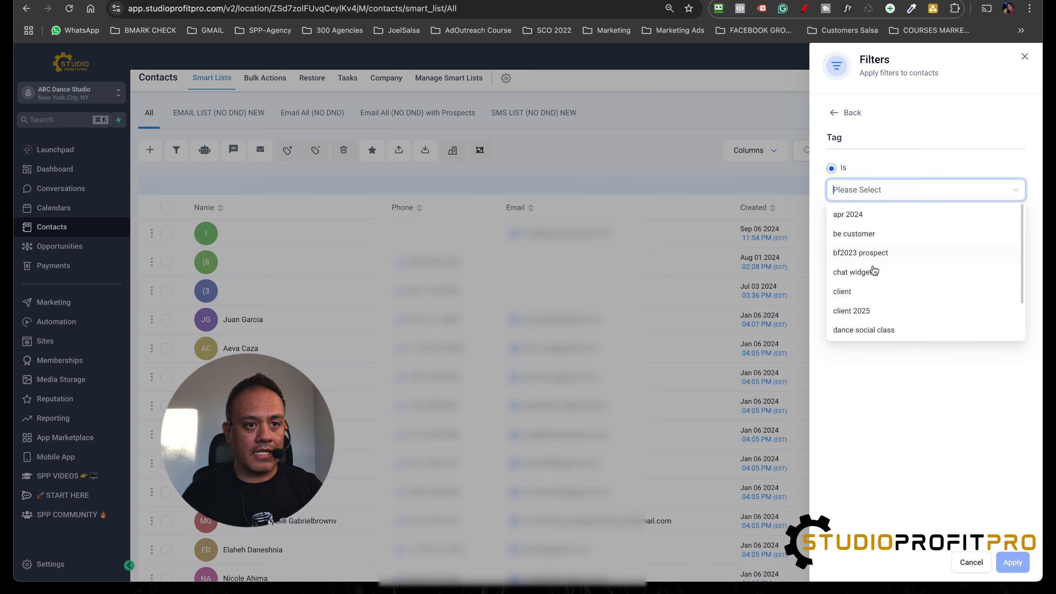
left_click(872, 331)
left_click(936, 388)
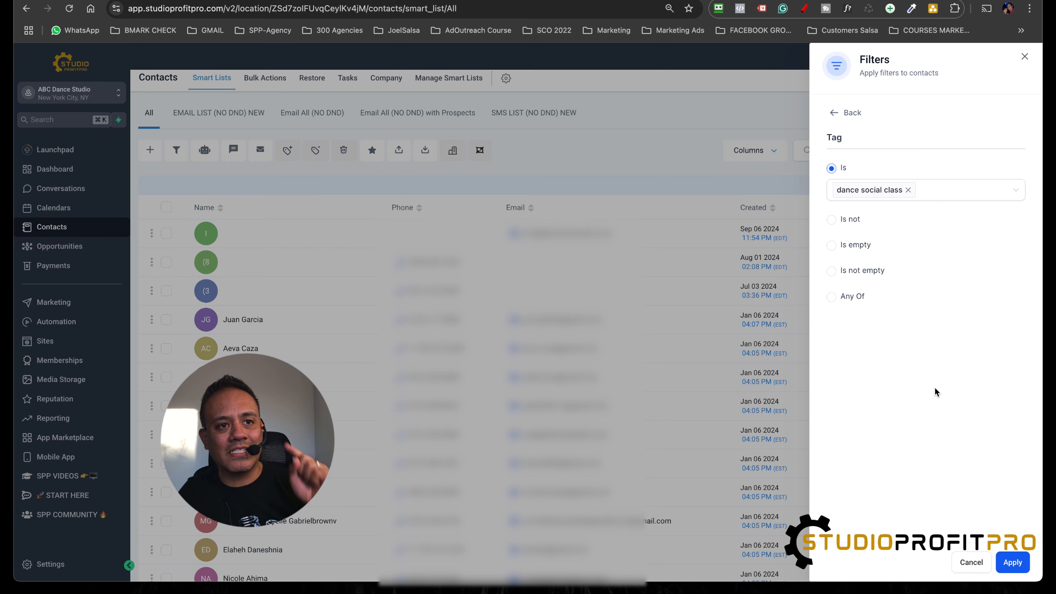
left_click(1014, 561)
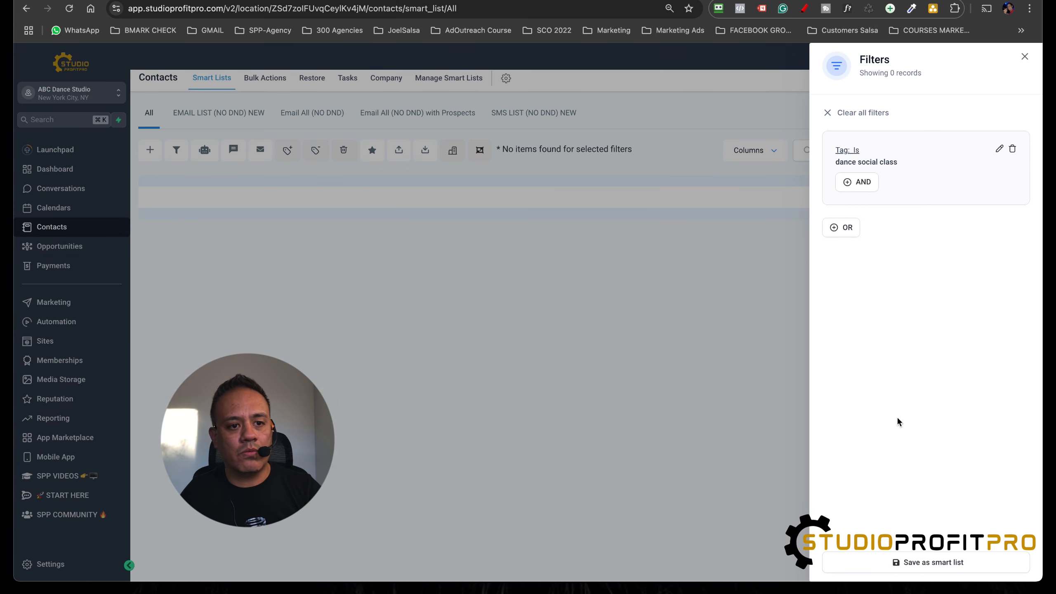
Step: Save the filtered contacts as a smart list named "LIST Dance Social Class"
left_click(934, 562)
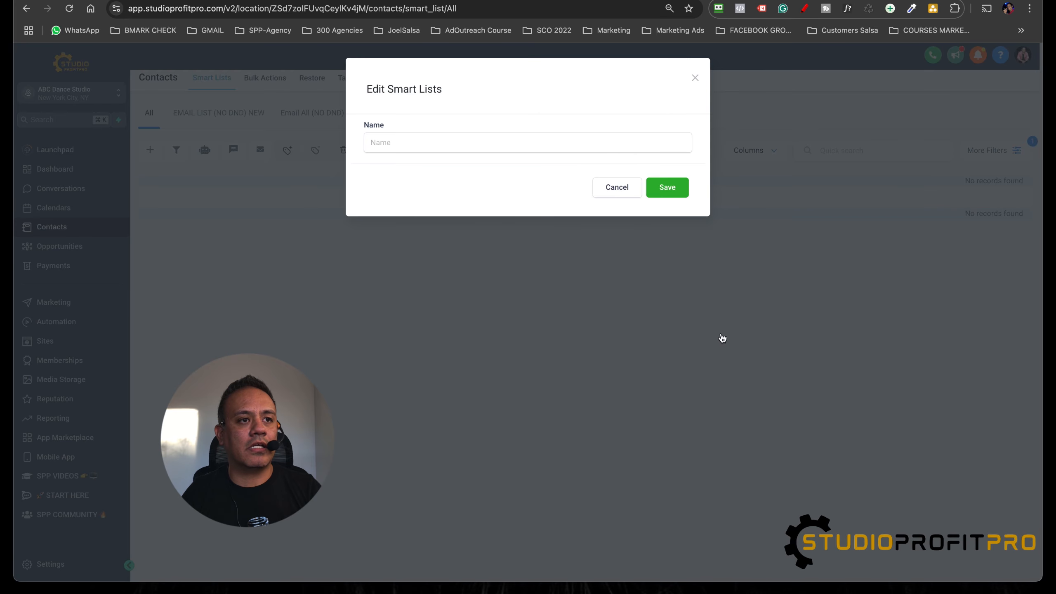
left_click(472, 148)
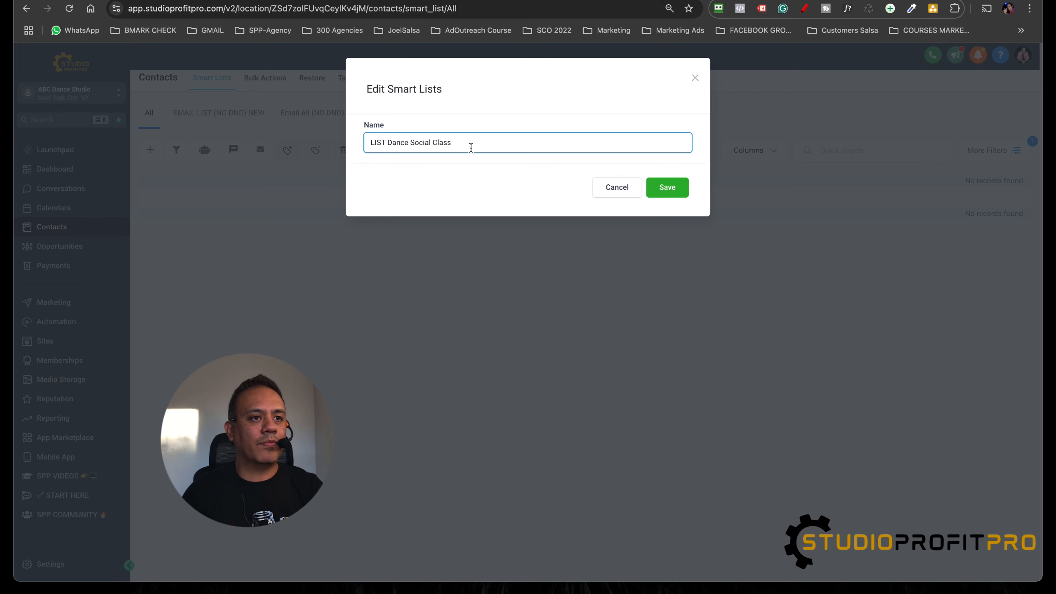
left_click(679, 192)
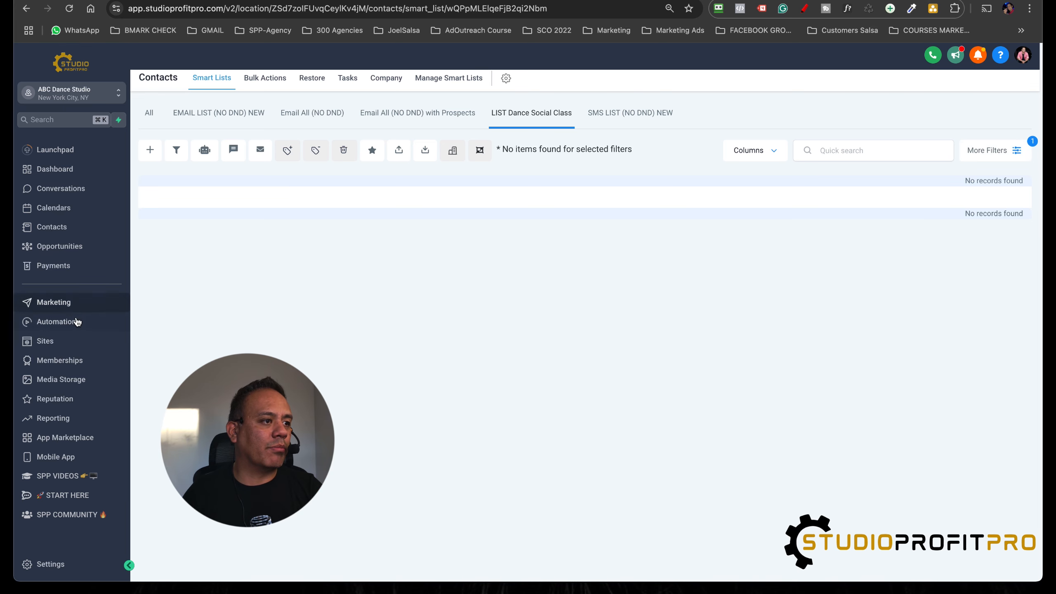
Step: Open "Form I Dance Social Dance List" from the forms list and copy its form link from the integration options
left_click(46, 341)
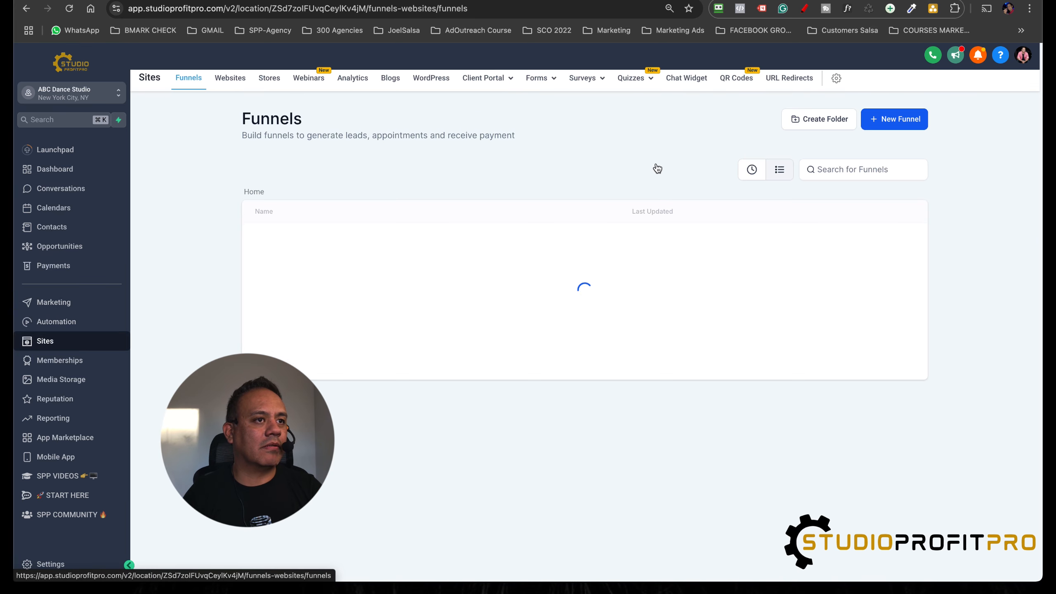
mouse_move(539, 80)
left_click(545, 101)
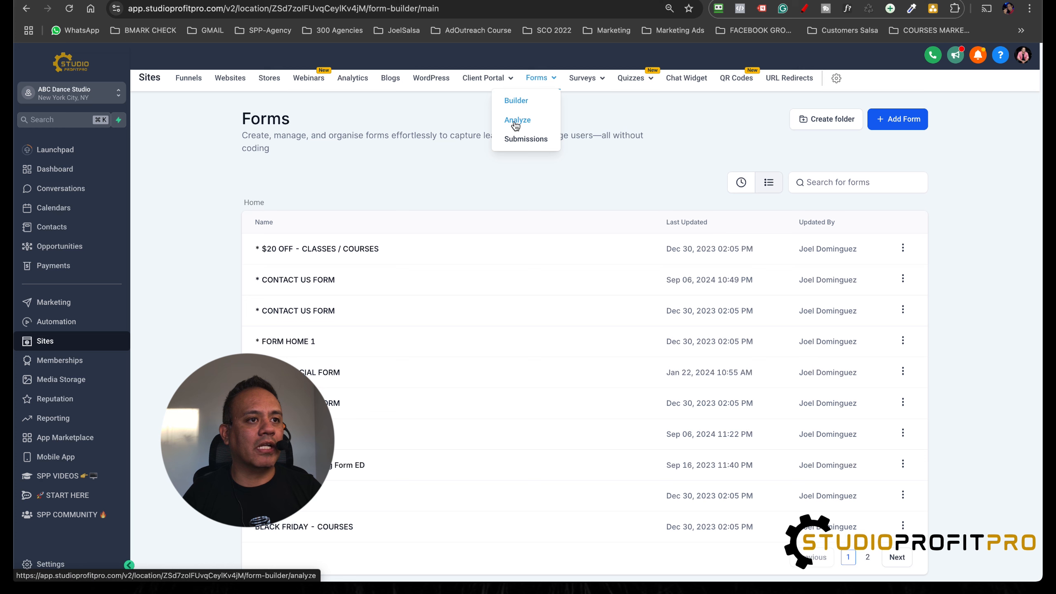
scroll(329, 357, "down", 1)
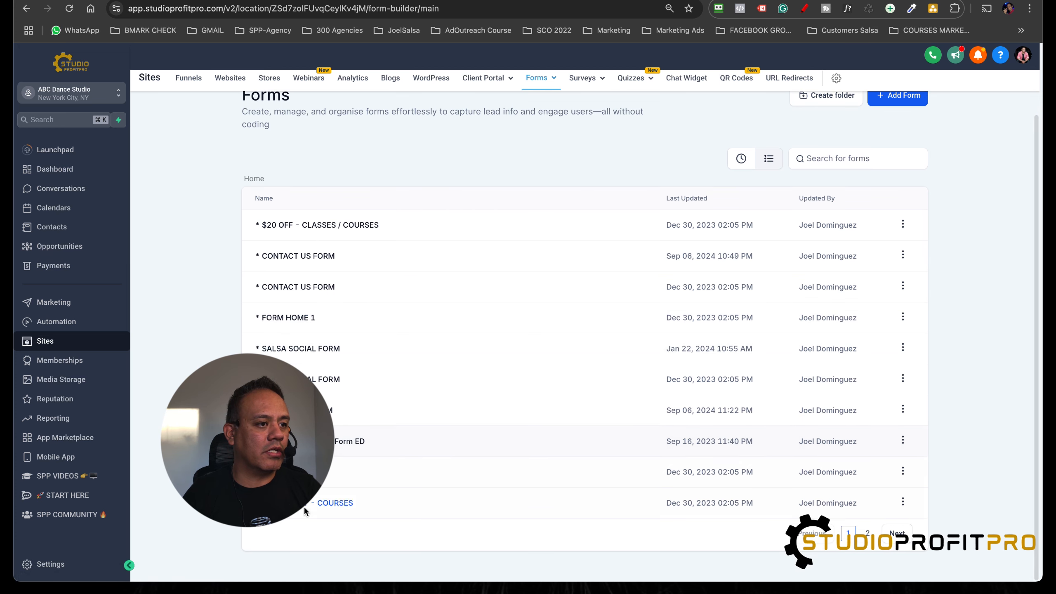
left_click(867, 533)
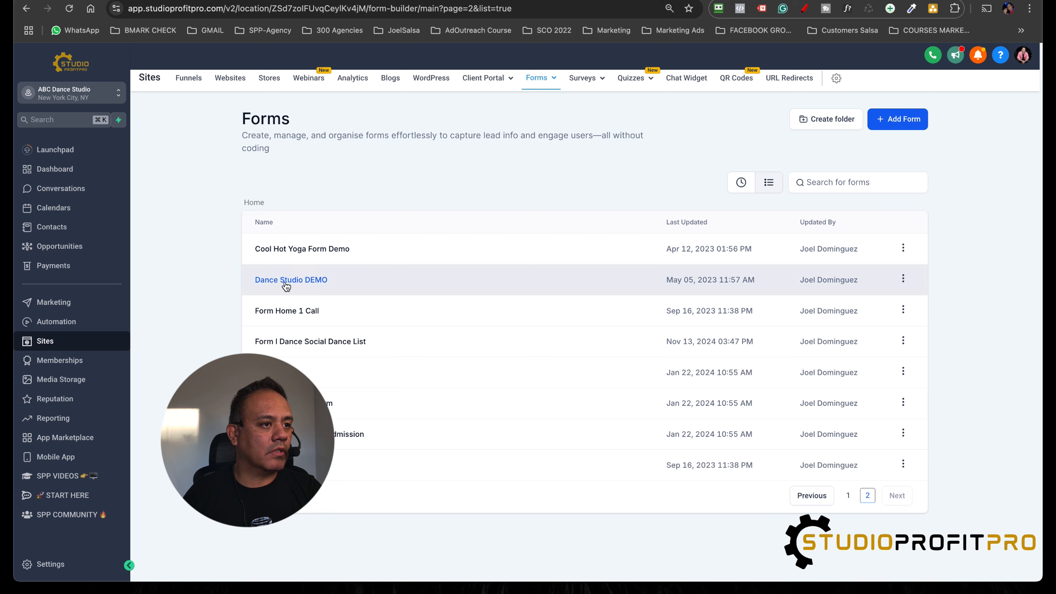
left_click(319, 346)
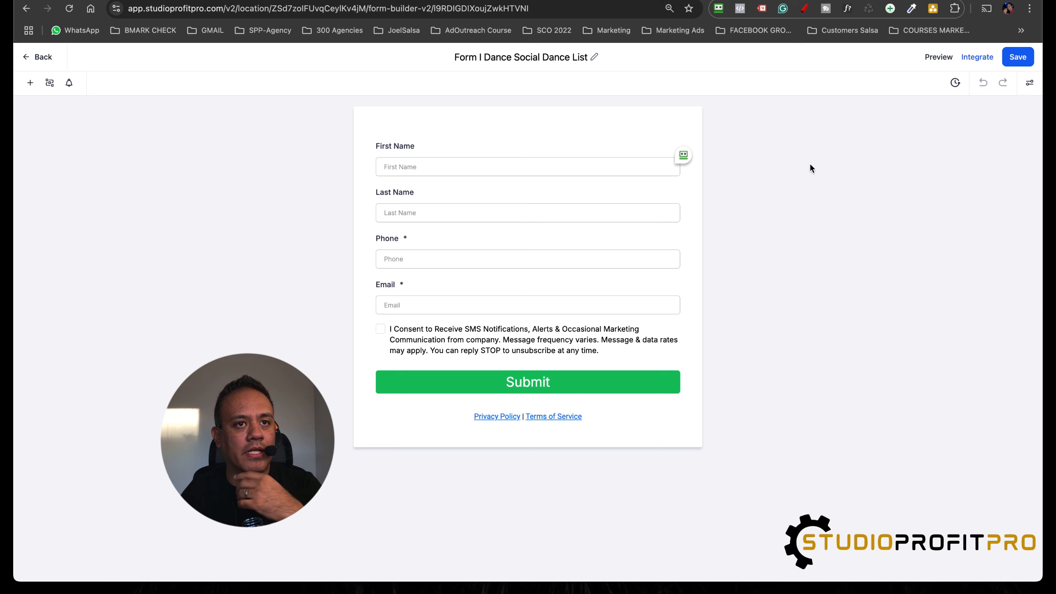
left_click(978, 58)
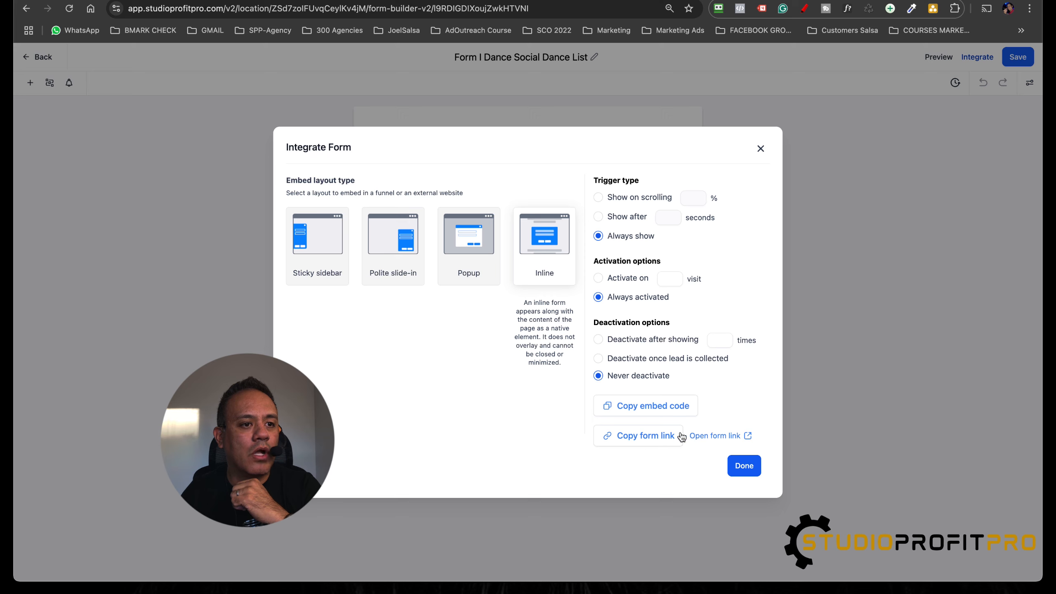
left_click(643, 440)
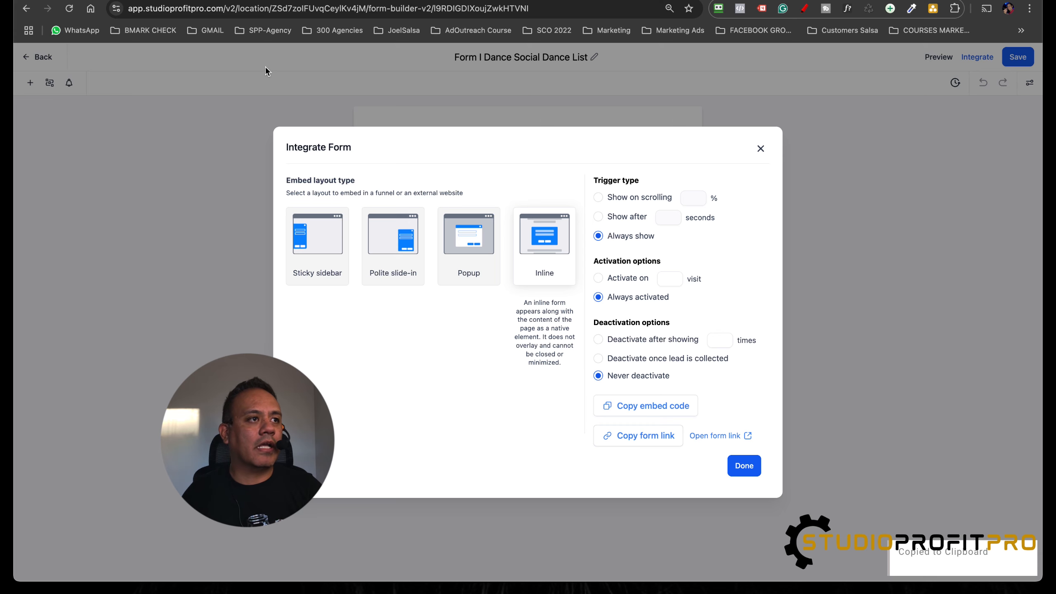
Step: Duplicate the form builder's browser tab and return to the forms list in the copy
right_click(135, 1)
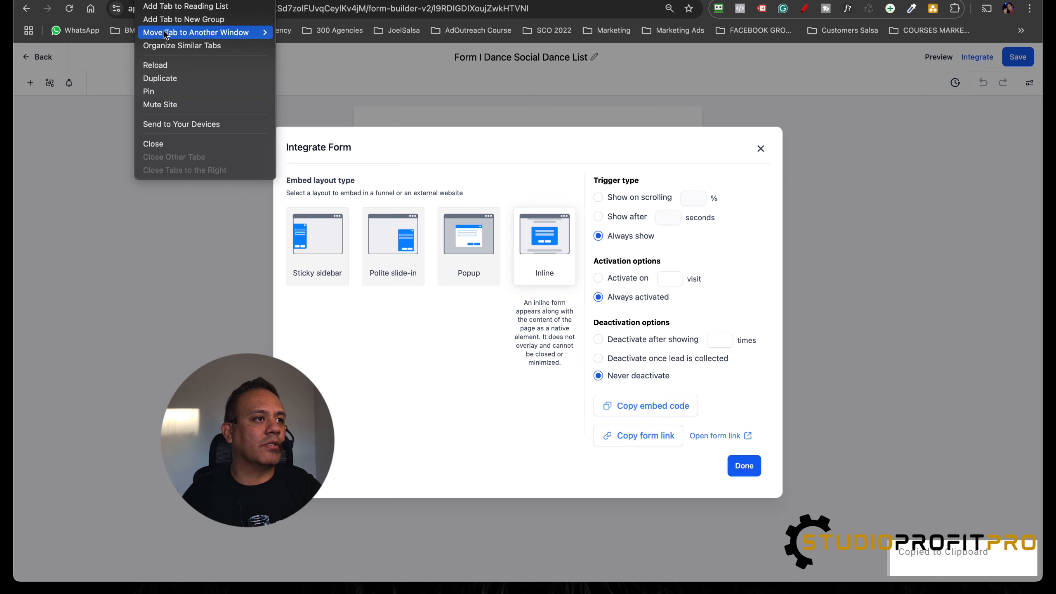
left_click(171, 79)
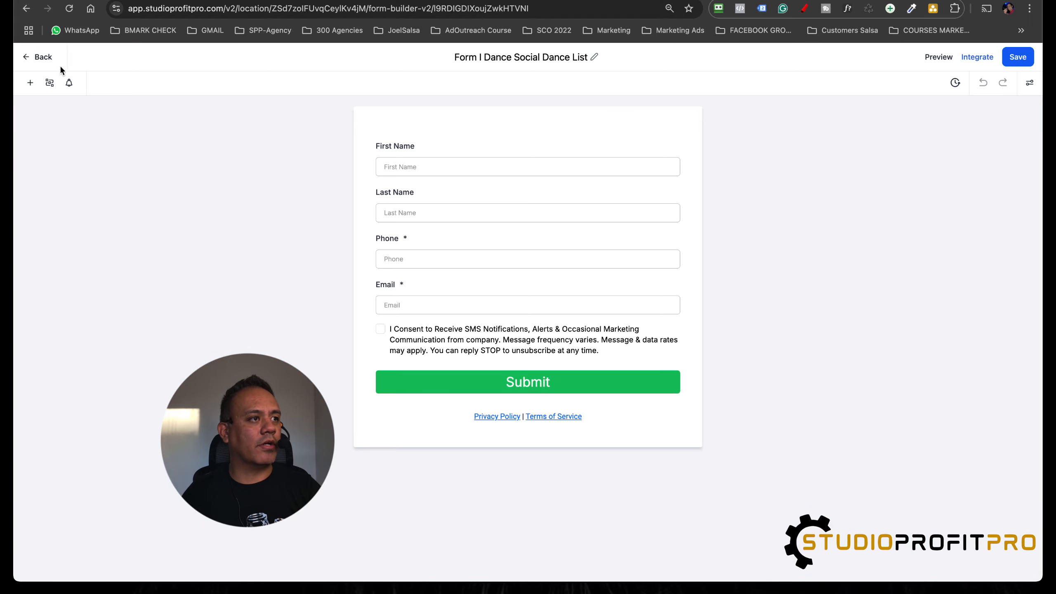
left_click(39, 60)
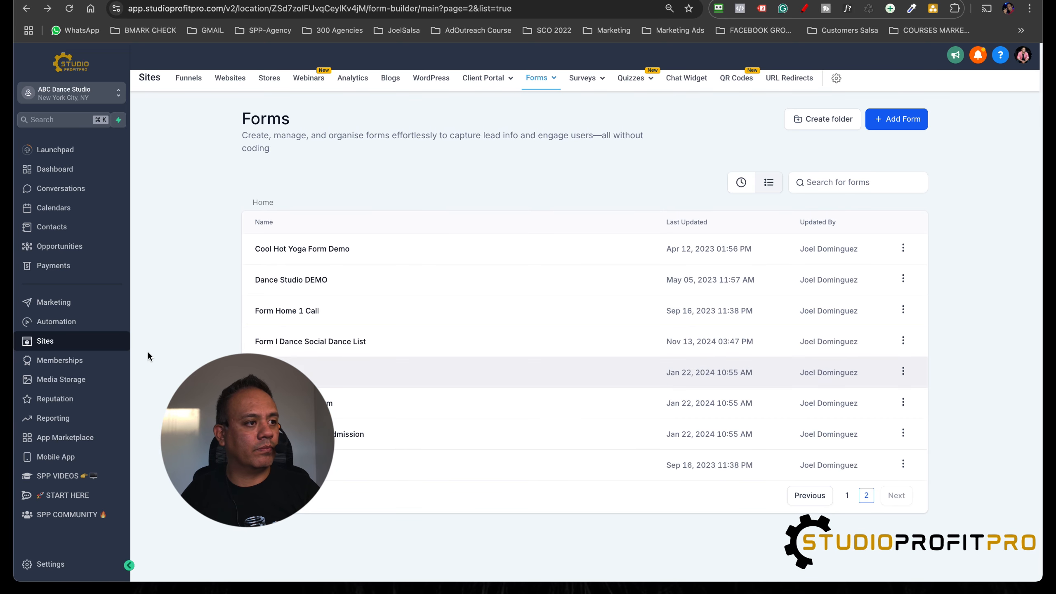
Step: Start a new QR code in the Sites section and replace its default name with one beginning with "Form"
left_click(59, 306)
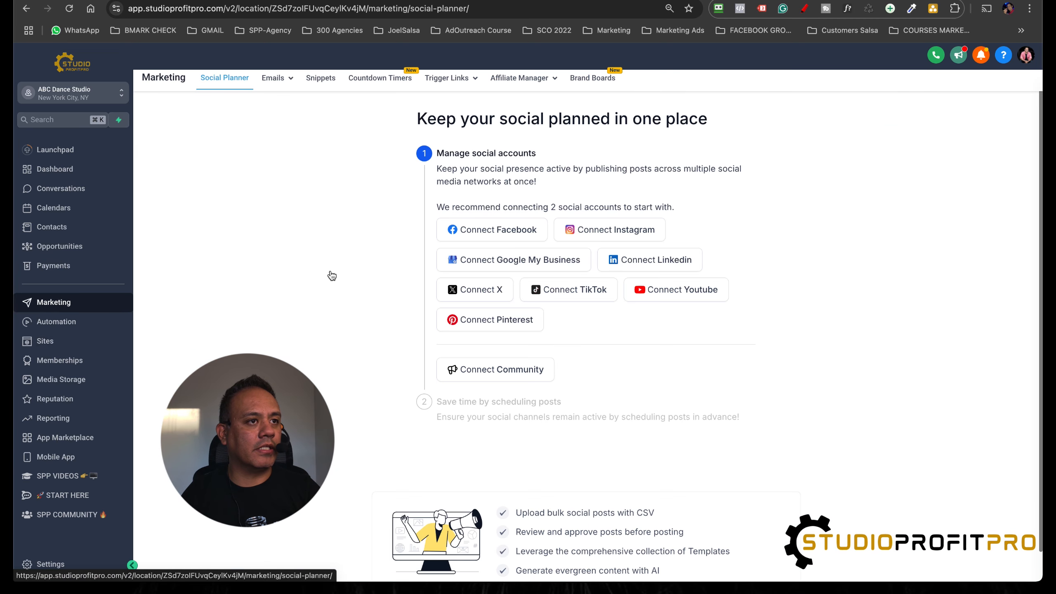
left_click(47, 343)
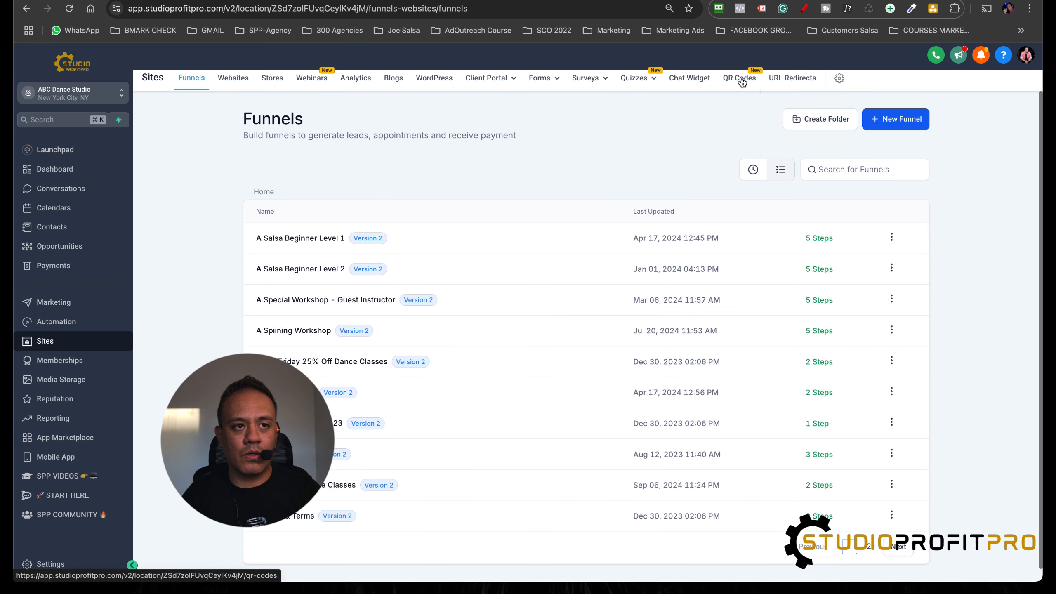
left_click(742, 82)
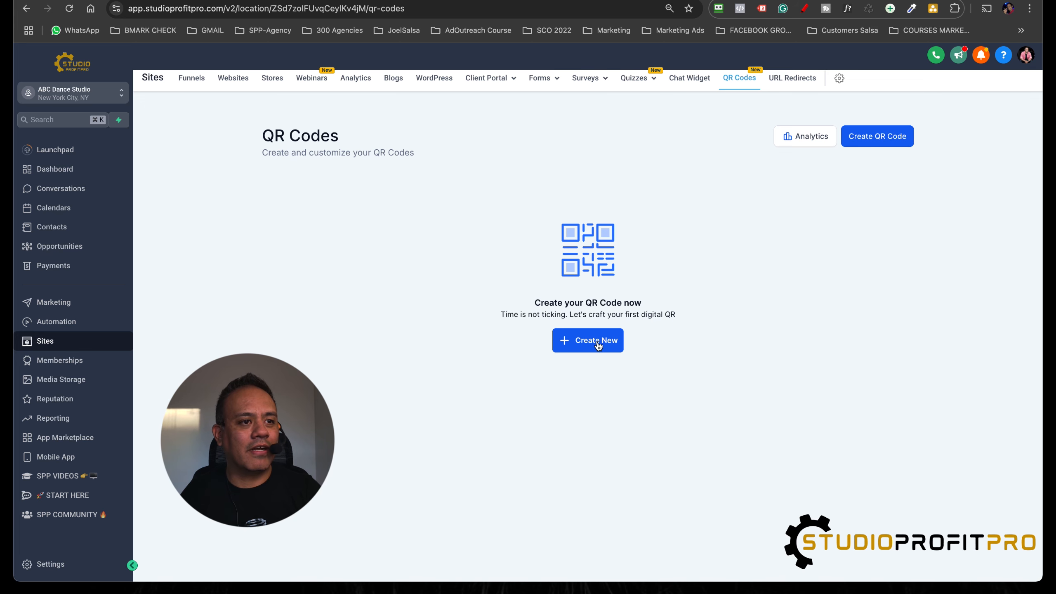
left_click(597, 344)
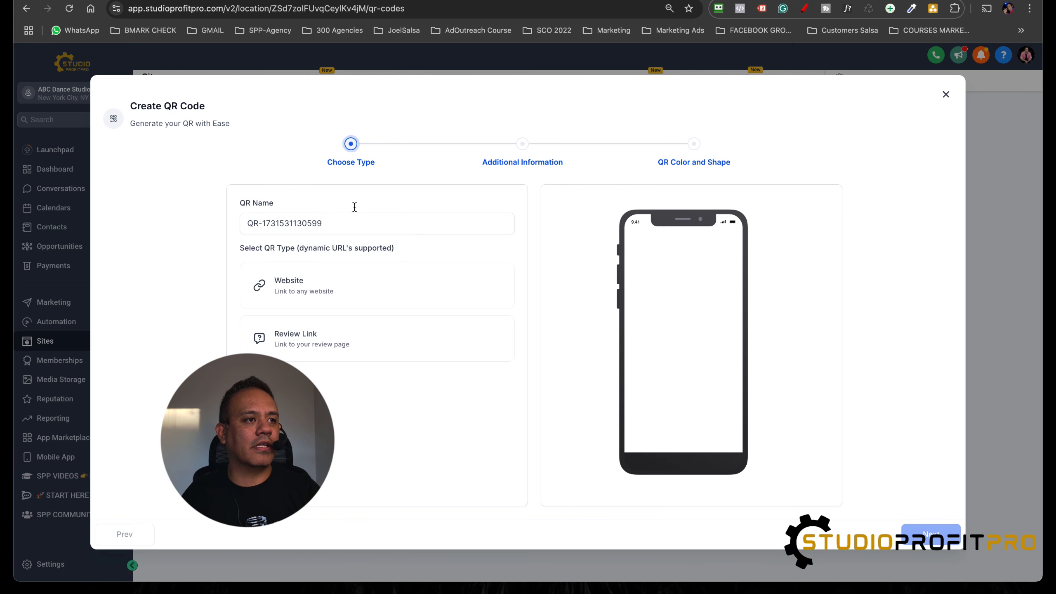
triple_click(326, 222)
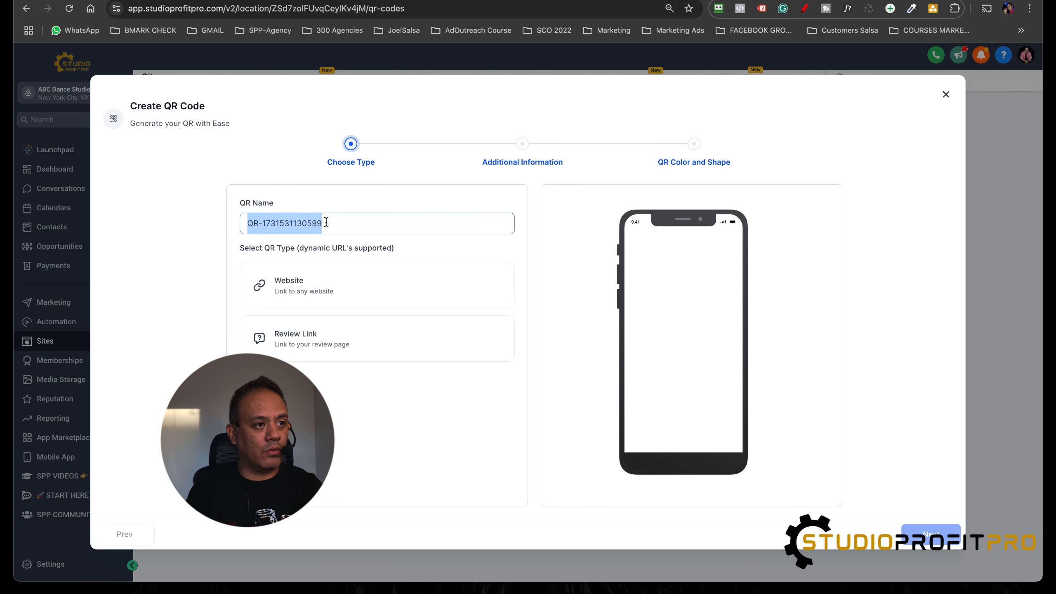
key("BackSpace")
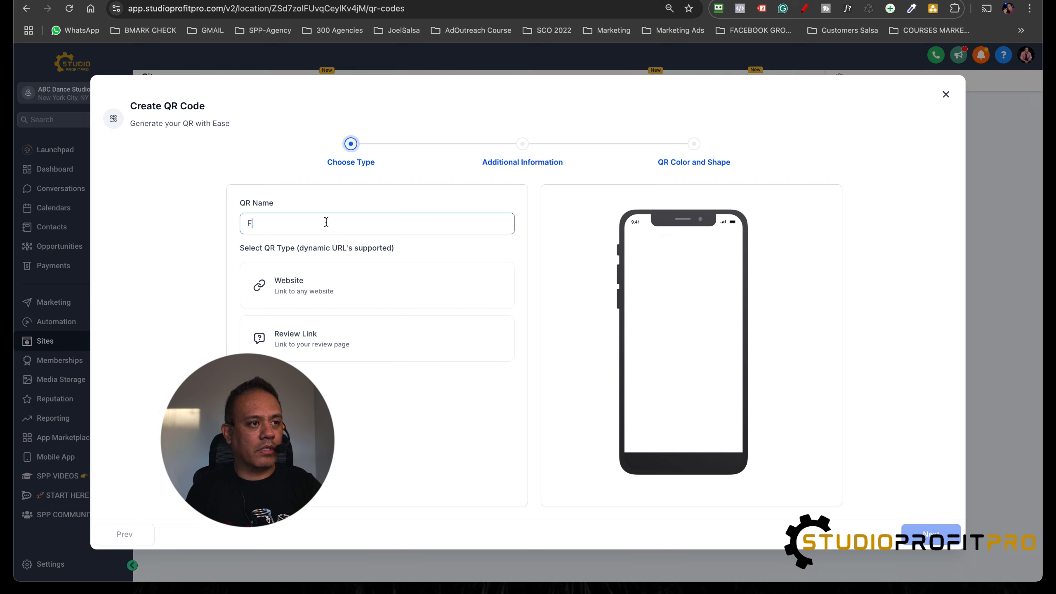
type("FOrm")
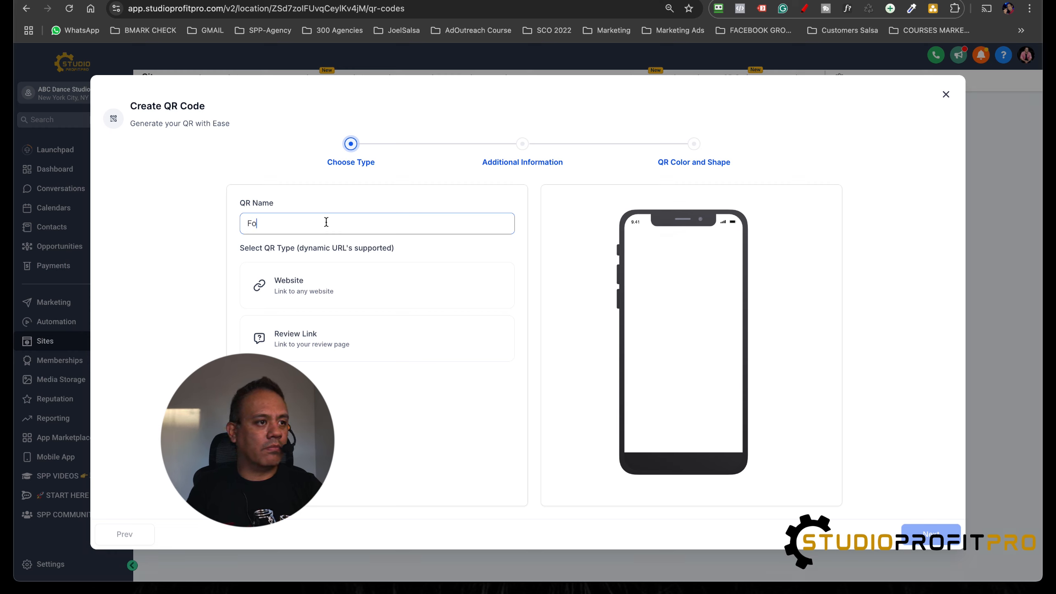